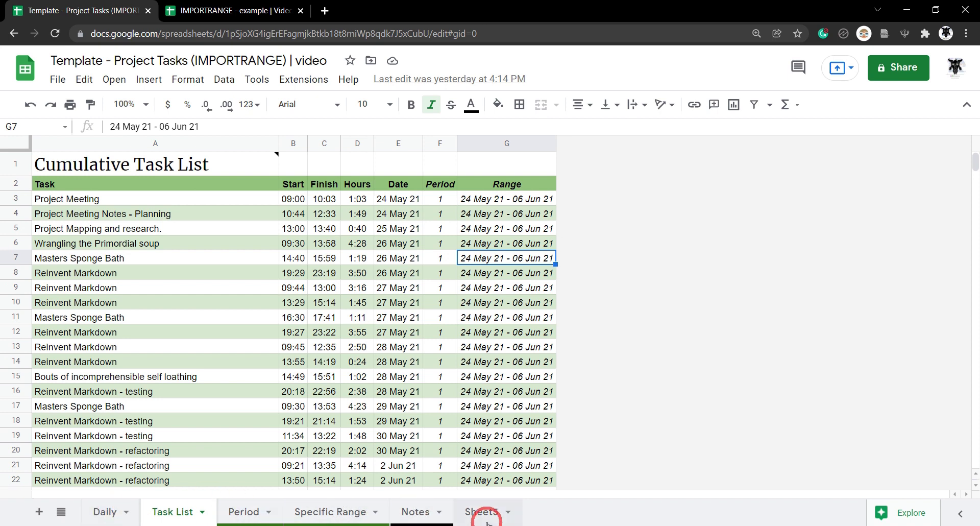
In the example spreadsheet, inspect A1's IMPORTRANGE formula without changing it and select empty cell I1.
{"action": "left_click", "coordinate": [256, 8]}
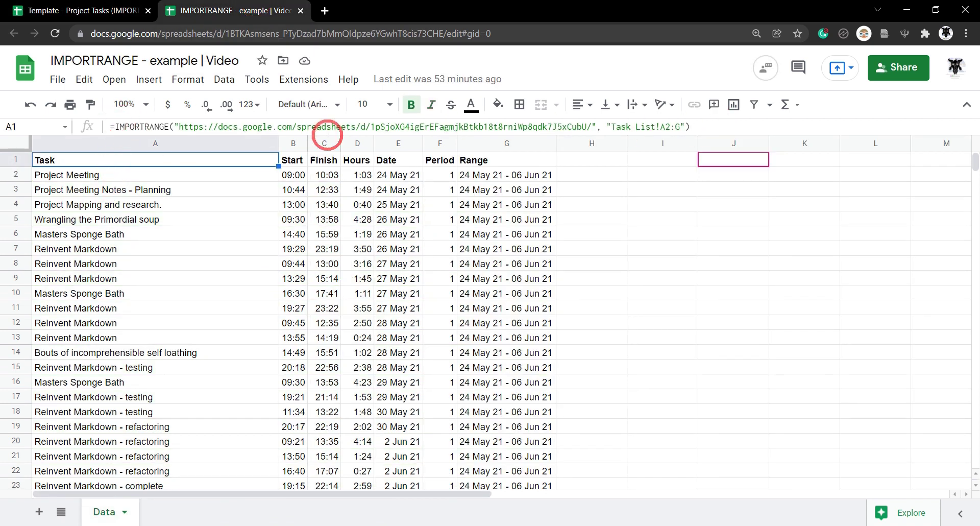
{"action": "left_click_drag", "start_coordinate": [655, 126], "coordinate": [635, 126]}
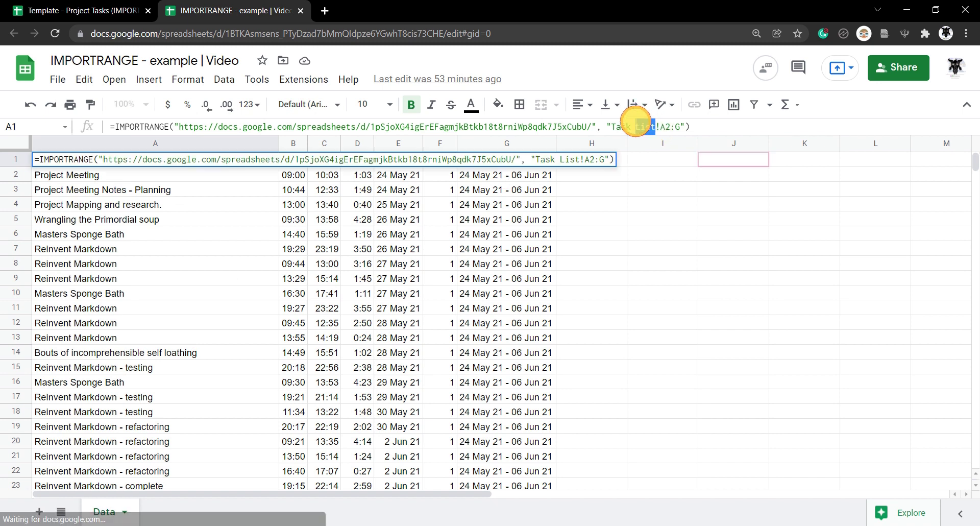
{"action": "left_click", "coordinate": [578, 277]}
{"action": "left_click", "coordinate": [651, 161]}
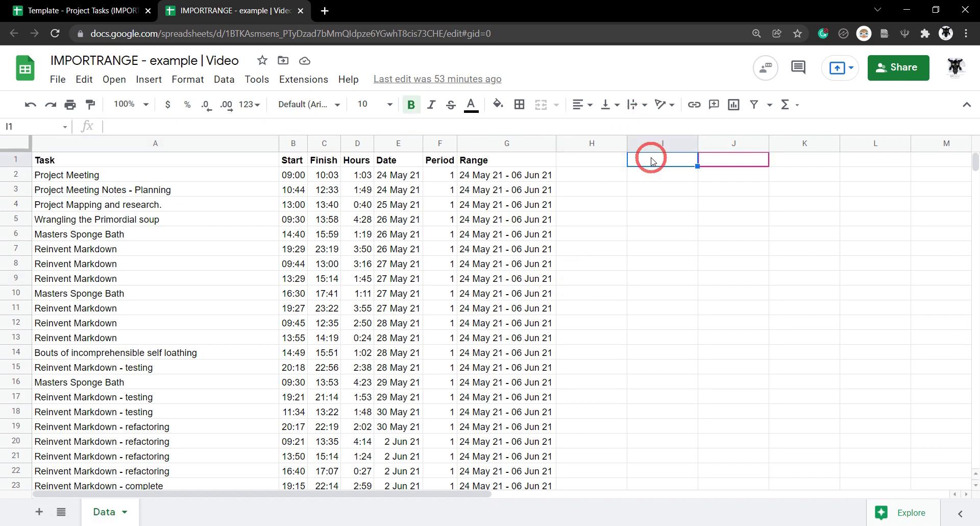
Switch between the template and example spreadsheets, then bring the example window's Data sheet forward.
{"action": "left_click", "coordinate": [56, 11]}
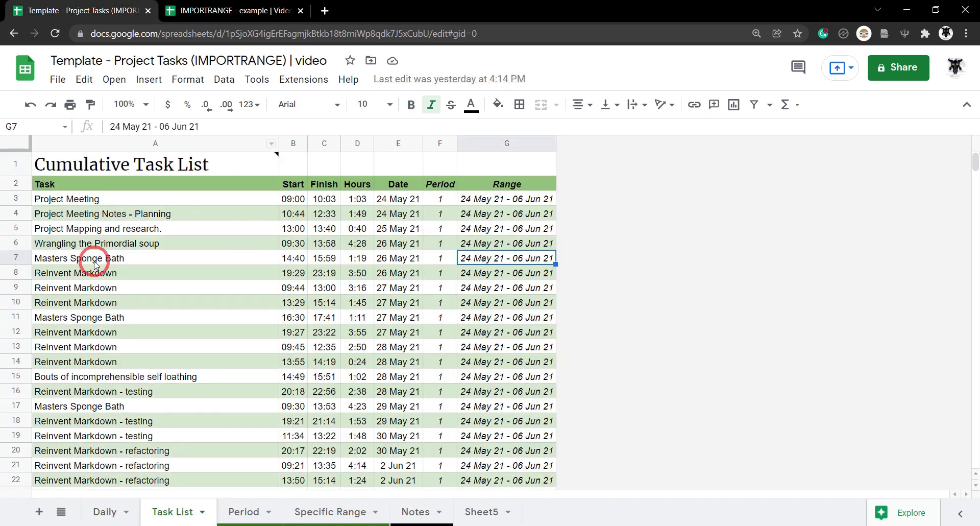
{"action": "left_click", "coordinate": [173, 11]}
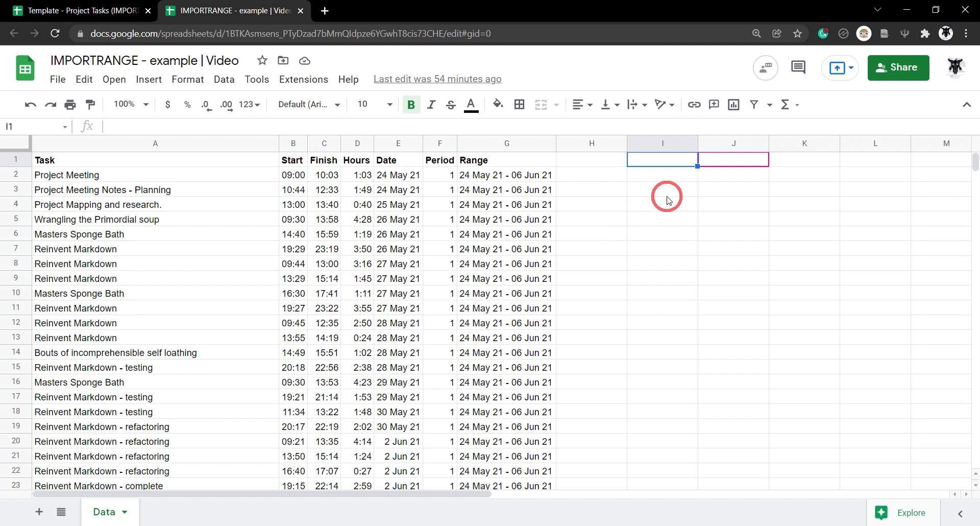
{"action": "left_click", "coordinate": [73, 6]}
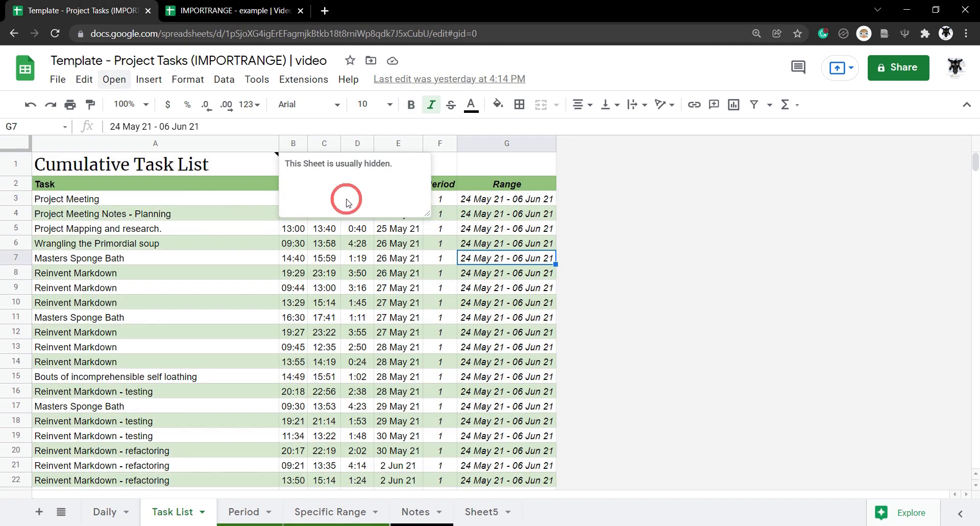
{"action": "left_click", "coordinate": [207, 11]}
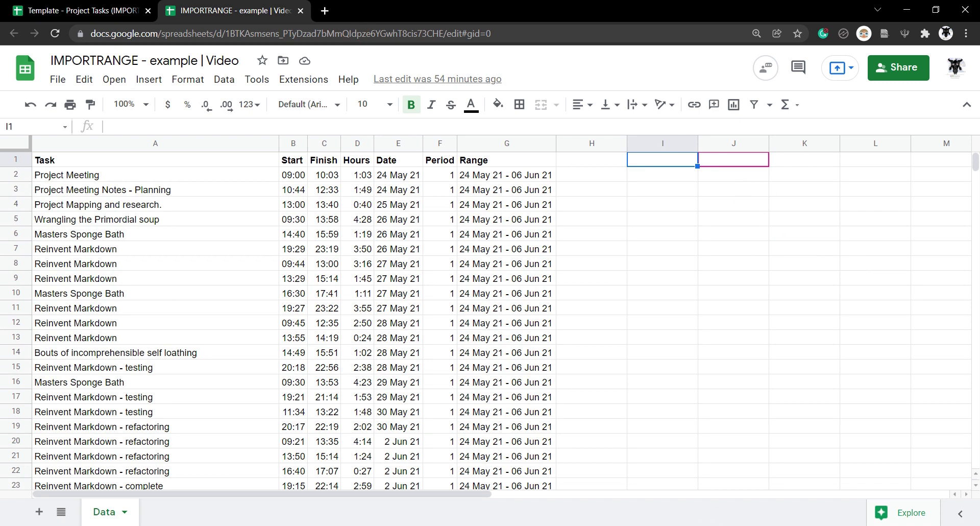
{"action": "left_click", "coordinate": [676, 523]}
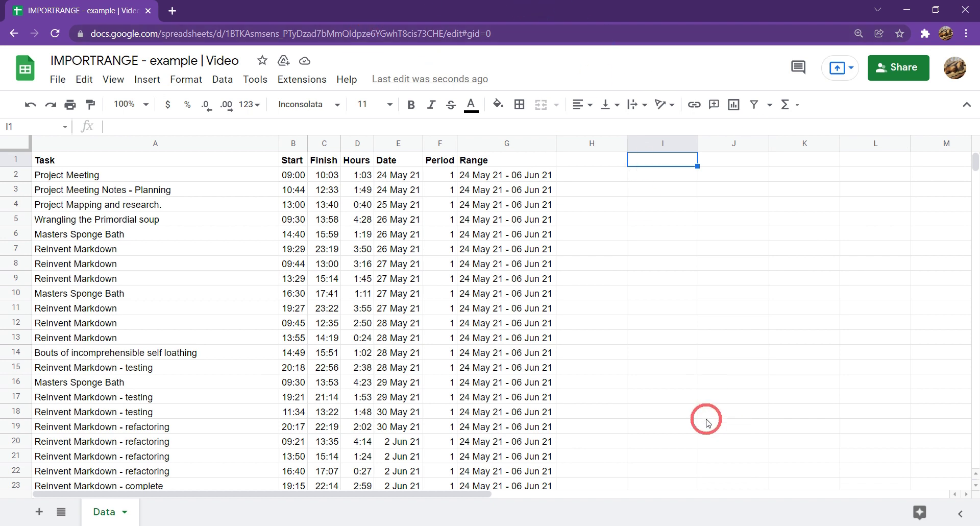
Select A1's full IMPORTRANGE formula text and begin entering a formula in cell I1.
{"action": "left_click", "coordinate": [142, 159]}
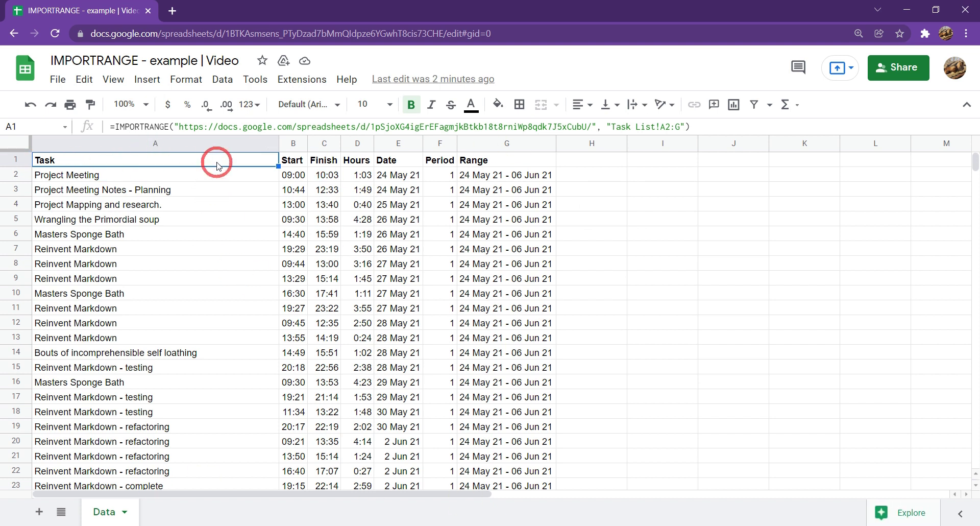
{"action": "left_click", "coordinate": [720, 127]}
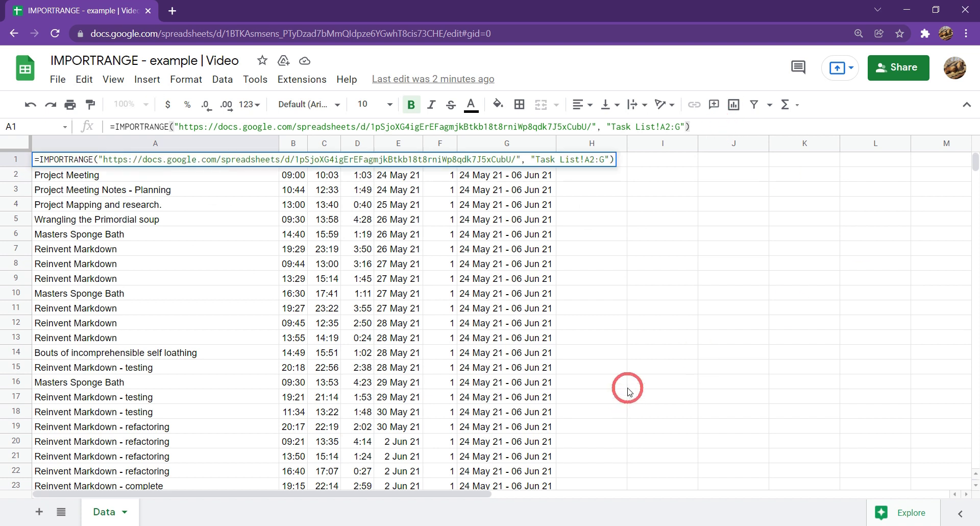
{"action": "key", "text": "ctrl+a"}
{"action": "key", "text": "ctrl+c"}
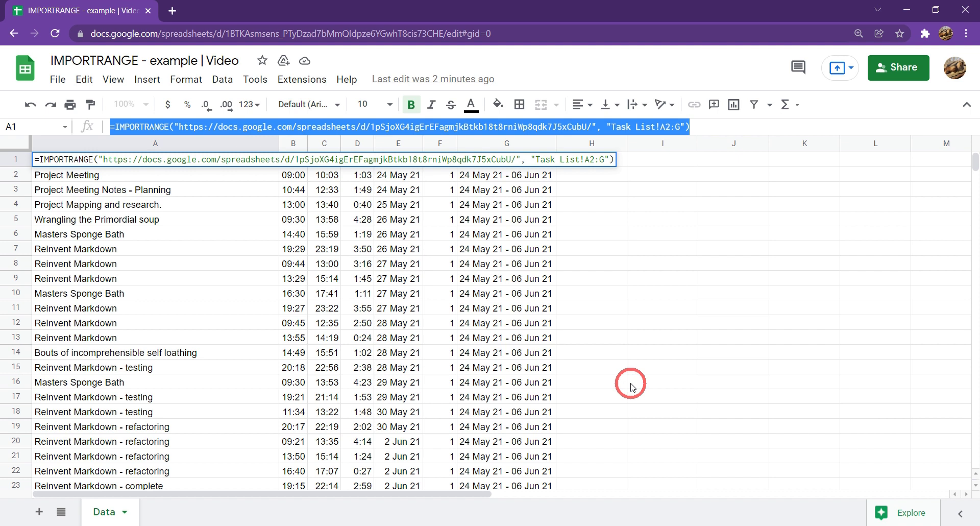
{"action": "left_click", "coordinate": [673, 167]}
{"action": "left_click", "coordinate": [492, 128]}
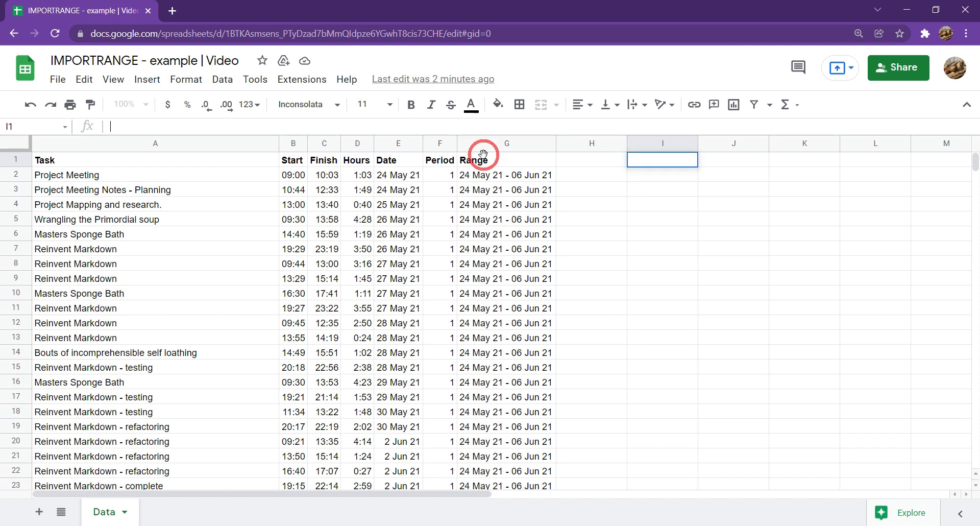
Paste the formula into I1, change its range from 'Task List!A2:G' to 'Sheet5!A1:G', and confirm.
{"action": "key", "text": "ctrl+v"}
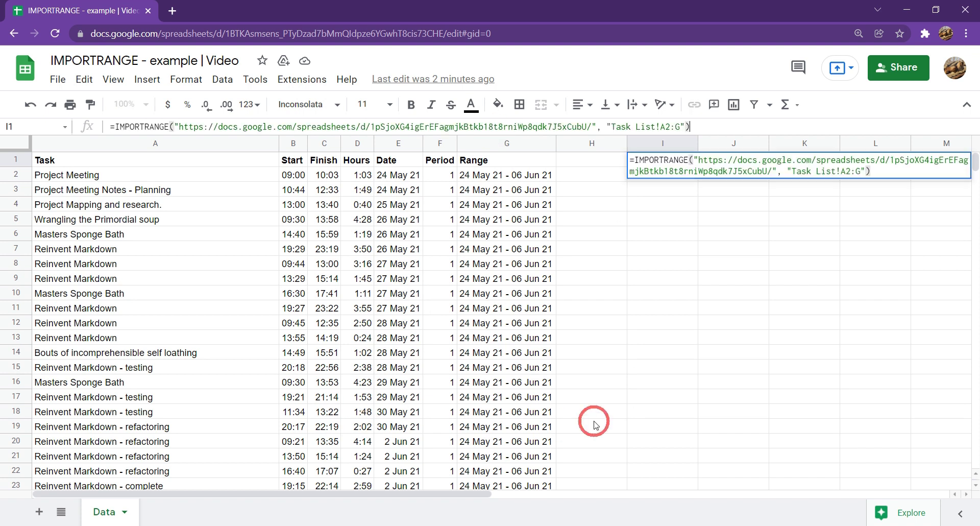
{"action": "left_click", "coordinate": [656, 126]}
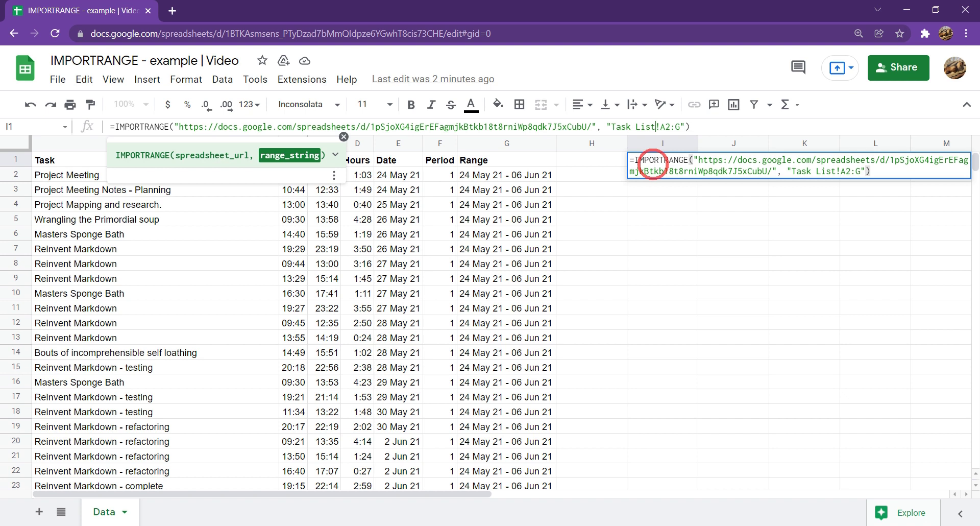
{"action": "key", "text": "BackSpace"}
{"action": "key", "text": "BackSpace"}
{"action": "key", "text": "BackSpace"}
{"action": "key", "text": "BackSpace"}
{"action": "key", "text": "BackSpace"}
{"action": "key", "text": "BackSpace"}
{"action": "key", "text": "BackSpace"}
{"action": "key", "text": "BackSpace"}
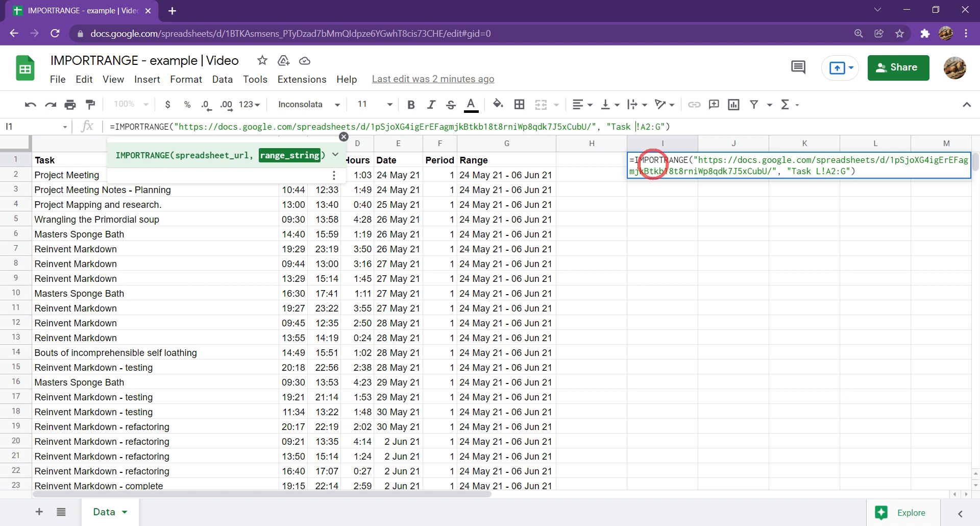
{"action": "key", "text": "BackSpace"}
{"action": "type", "text": "S"}
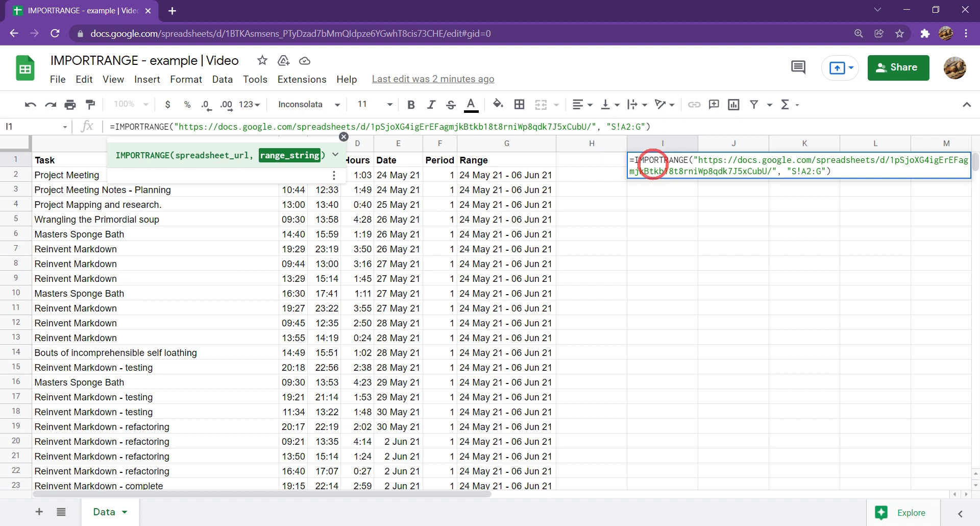
{"action": "type", "text": "heet5"}
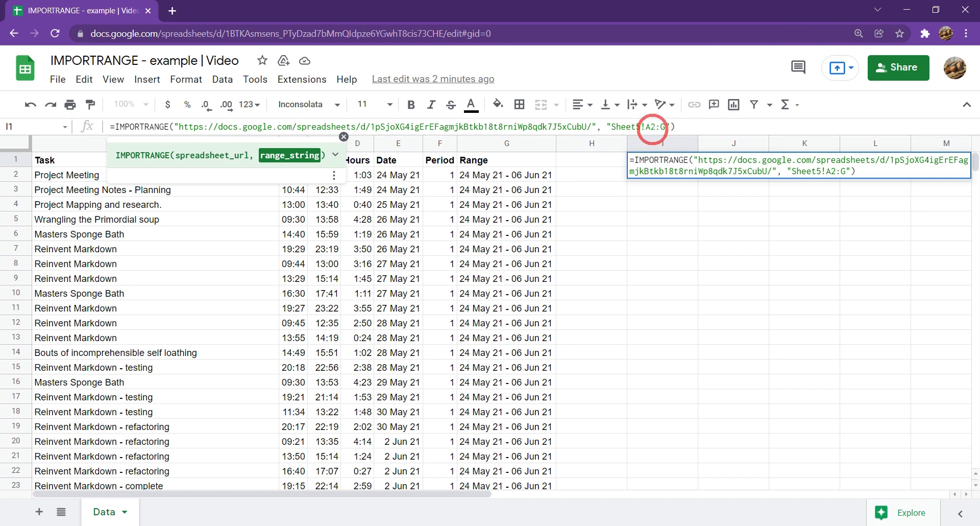
{"action": "double_click", "coordinate": [653, 127]}
{"action": "type", "text": "1"}
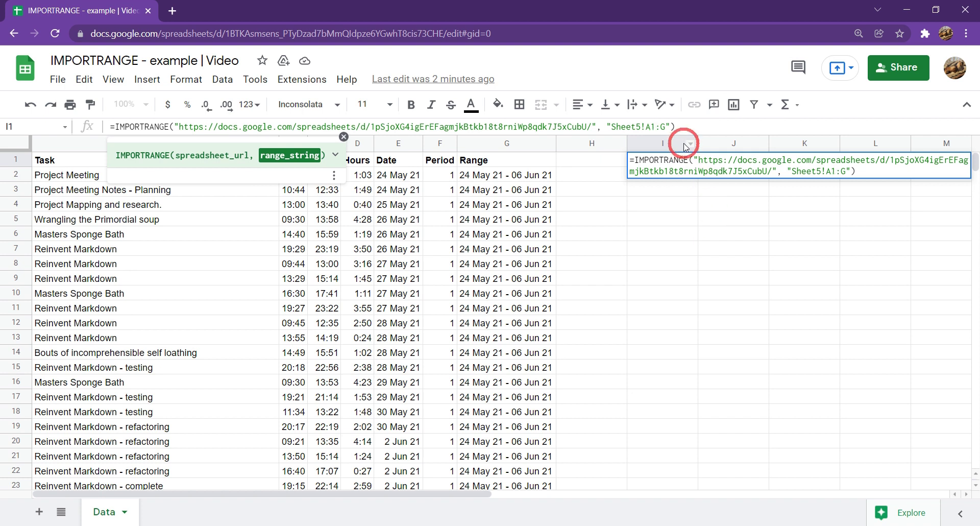
{"action": "left_click", "coordinate": [700, 128]}
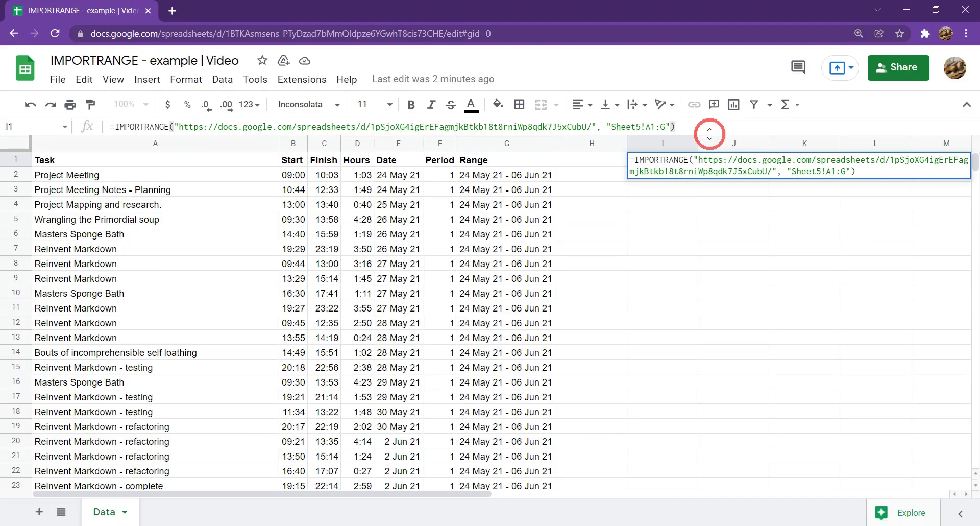
{"action": "key", "text": "Return"}
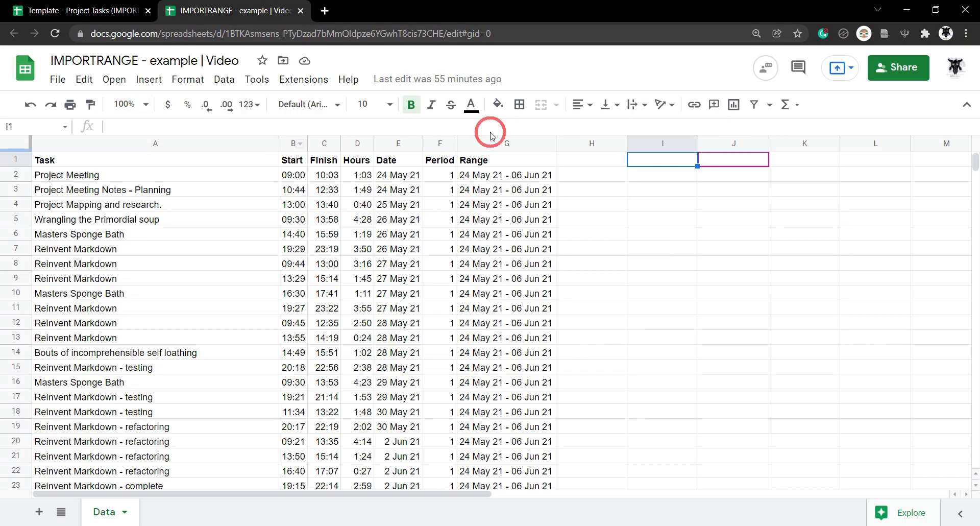
View the template's hidden Sheet5 contents, then return to the example window.
{"action": "left_click", "coordinate": [87, 10]}
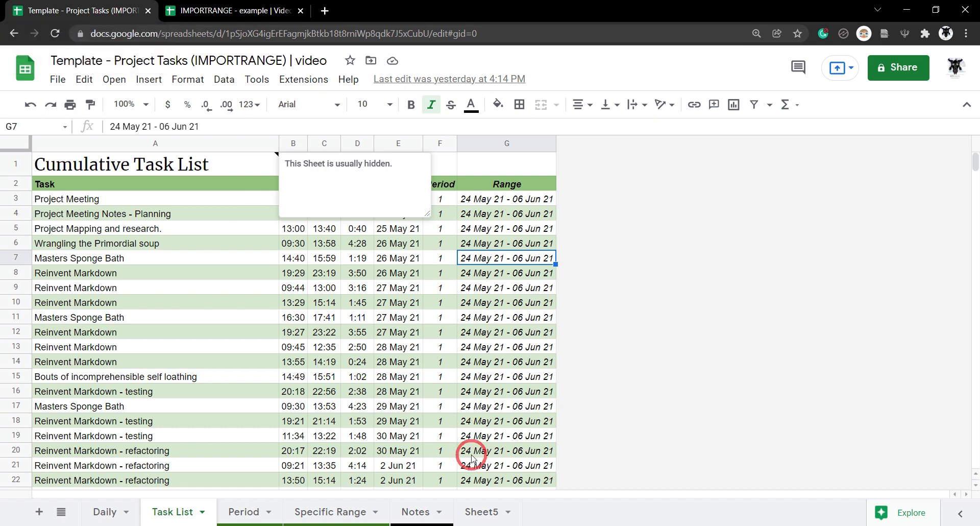
{"action": "left_click", "coordinate": [482, 514]}
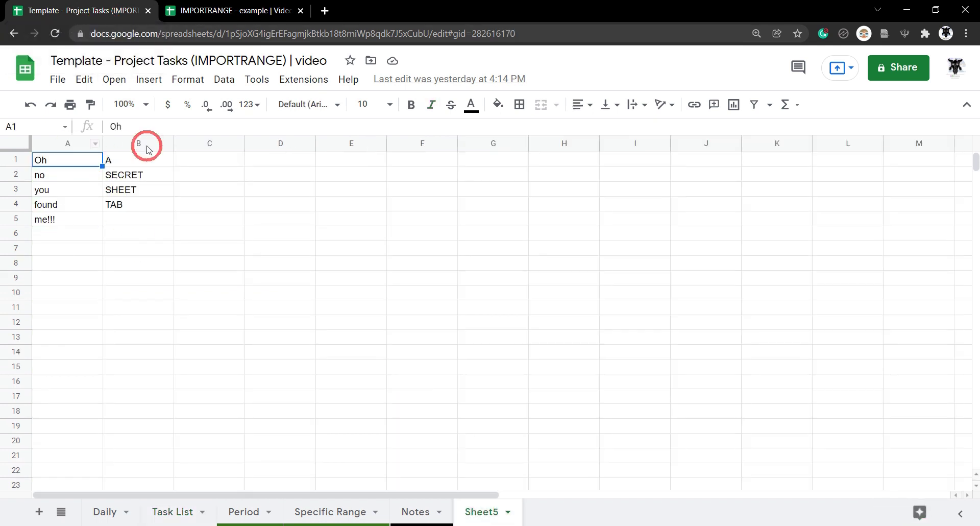
{"action": "left_click", "coordinate": [430, 285]}
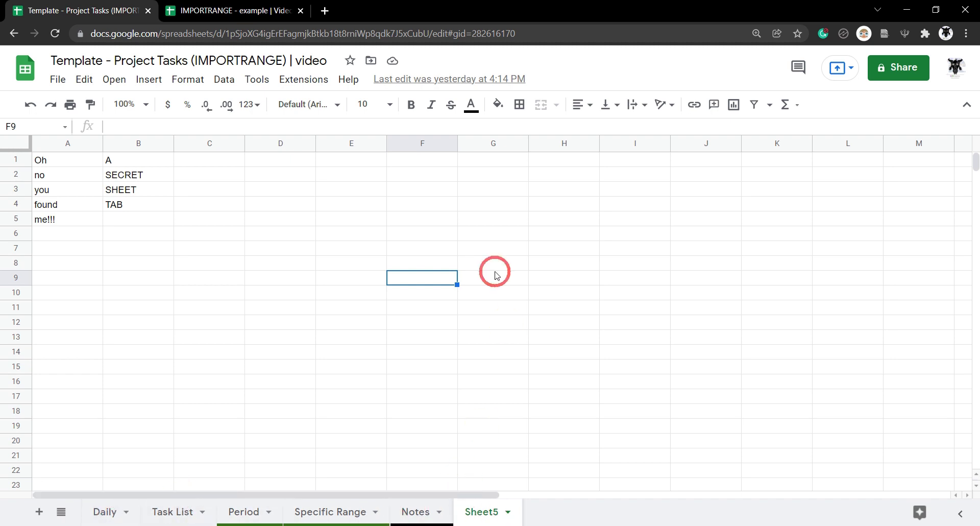
{"action": "key", "text": "alt+Tab"}
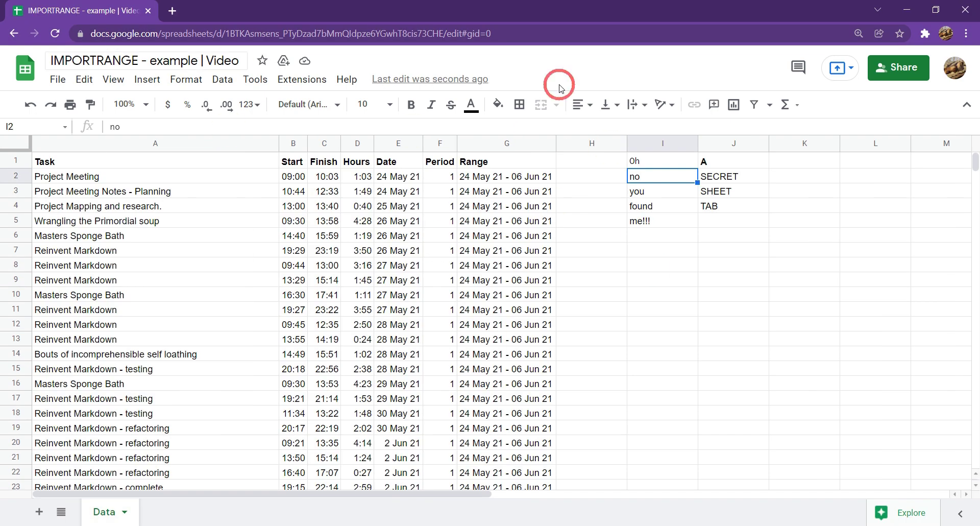
Change I1's imported range from Sheet5 to 'Sheet1!A1:G' and confirm the formula.
{"action": "left_click", "coordinate": [641, 163]}
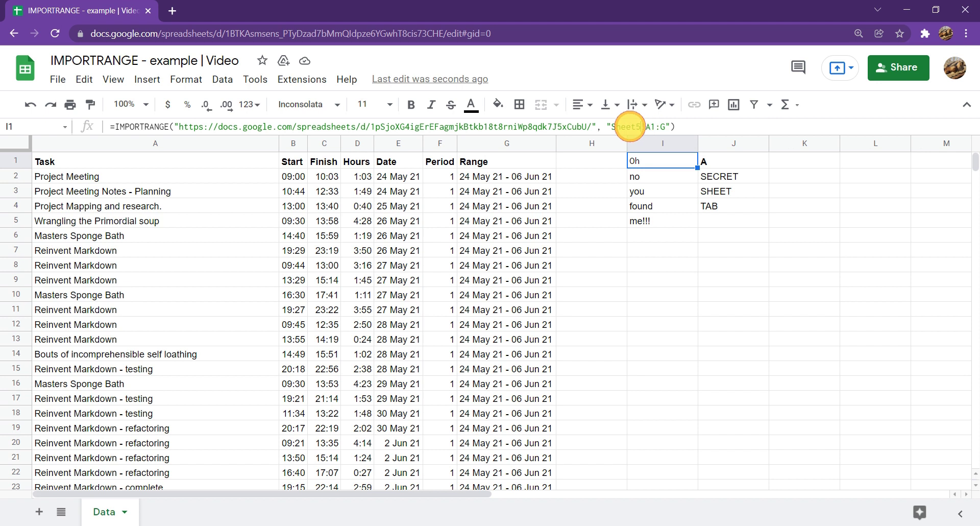
{"action": "left_click", "coordinate": [629, 127]}
{"action": "left_click_drag", "start_coordinate": [611, 127], "coordinate": [641, 127]}
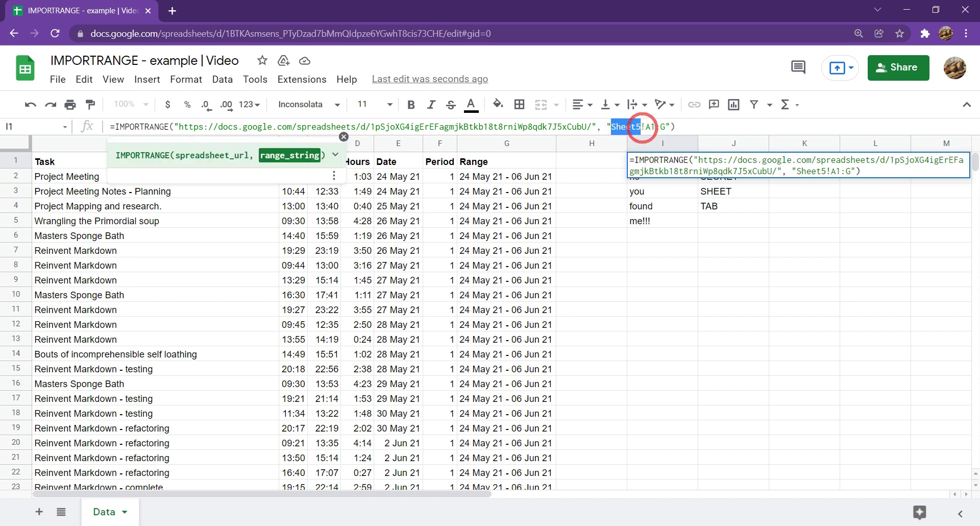
{"action": "left_click", "coordinate": [640, 127]}
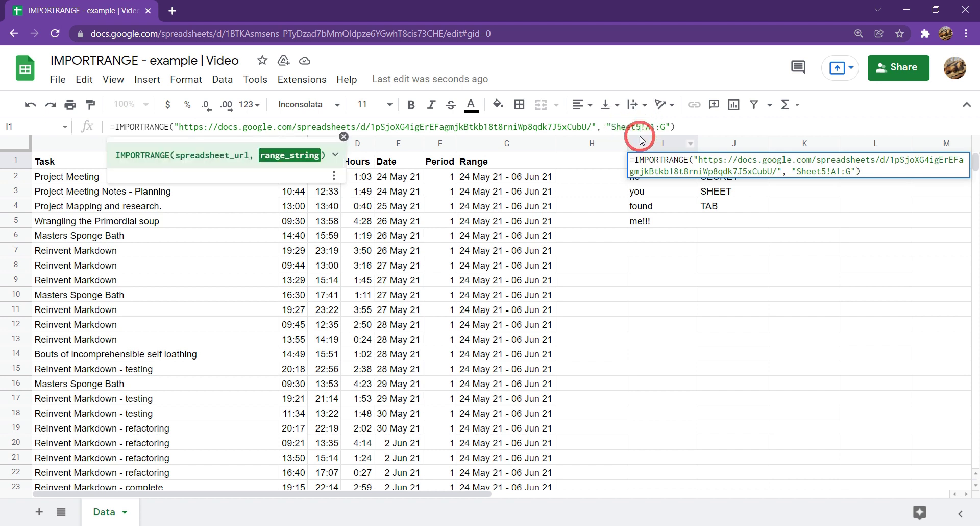
{"action": "key", "text": "Return"}
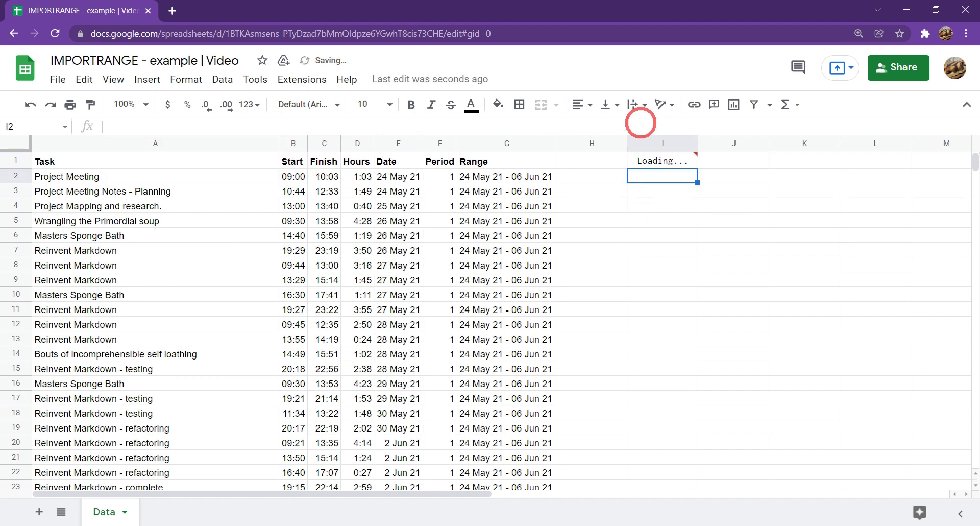
Inspect I1's #REF! error saying the sheet or range cannot be found.
{"action": "mouse_move", "coordinate": [676, 166]}
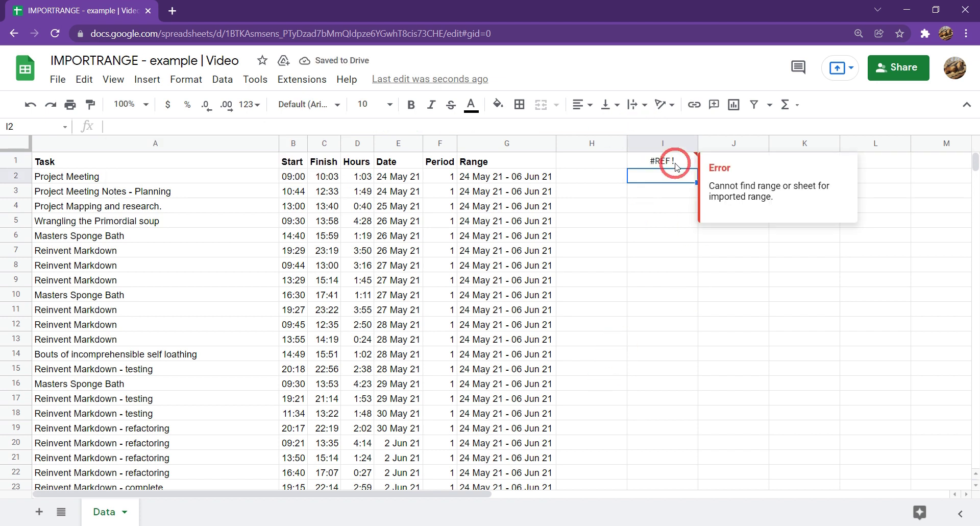
{"action": "left_click", "coordinate": [670, 162]}
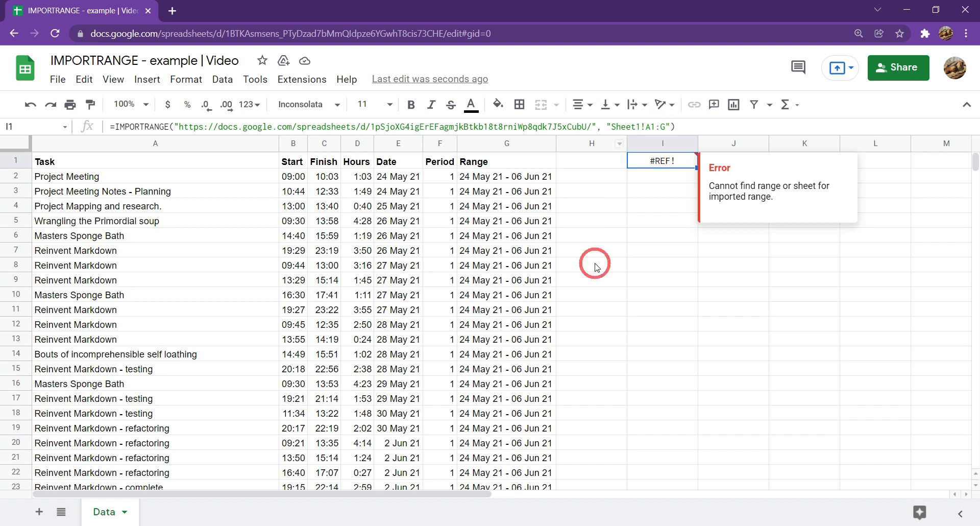
{"action": "left_click", "coordinate": [634, 266]}
{"action": "left_click", "coordinate": [670, 163]}
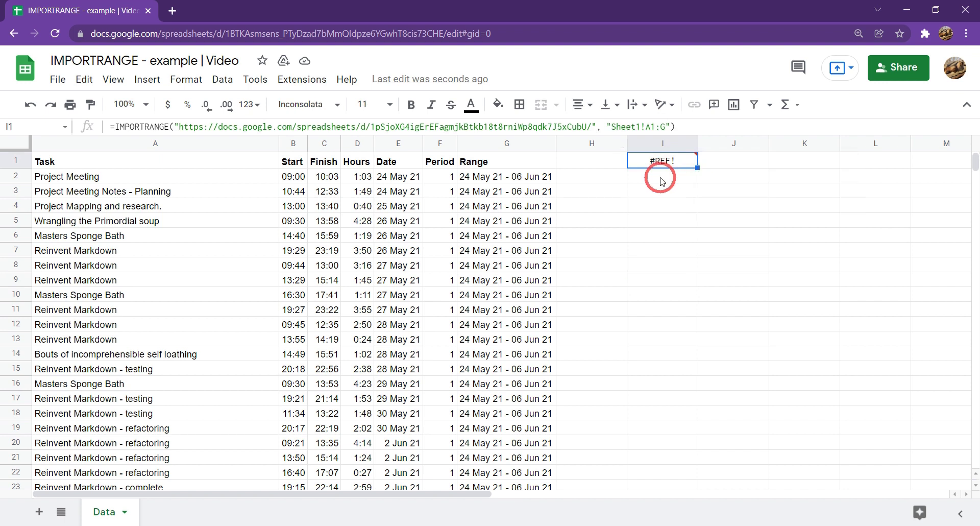
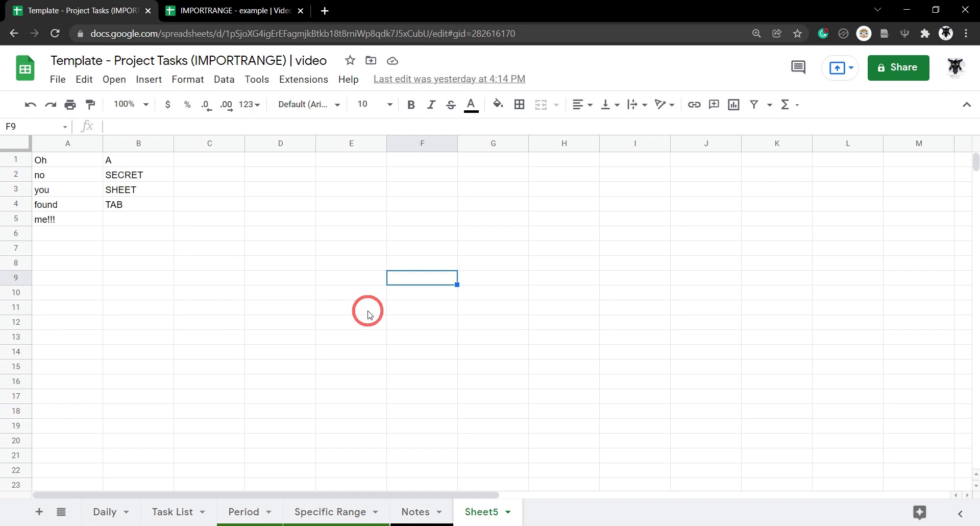
Bring up the 'IMPORTRANGE - example | Video' spreadsheet with its Data sheet of imported tasks.
{"action": "left_click", "coordinate": [224, 9]}
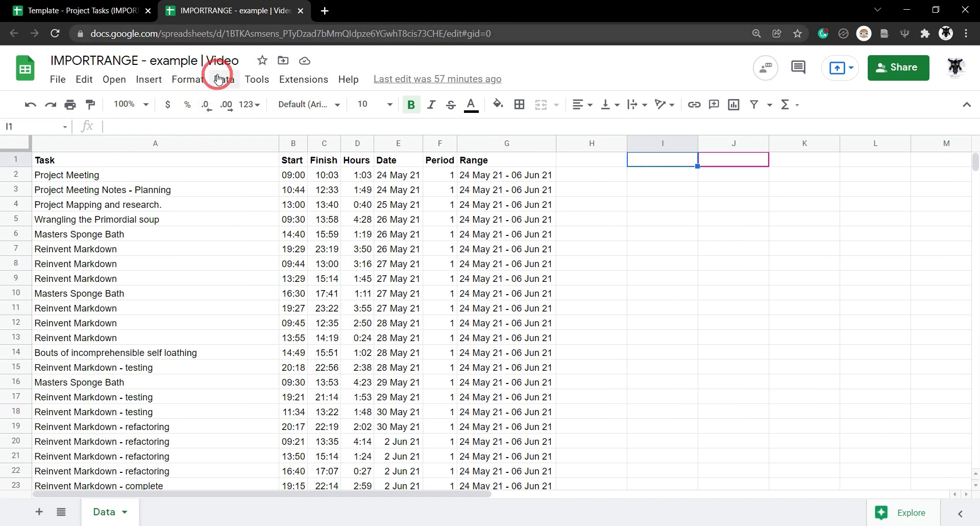
Add a new sheet, rename it 'Input Data', and select its cell A1.
{"action": "left_click", "coordinate": [72, 159]}
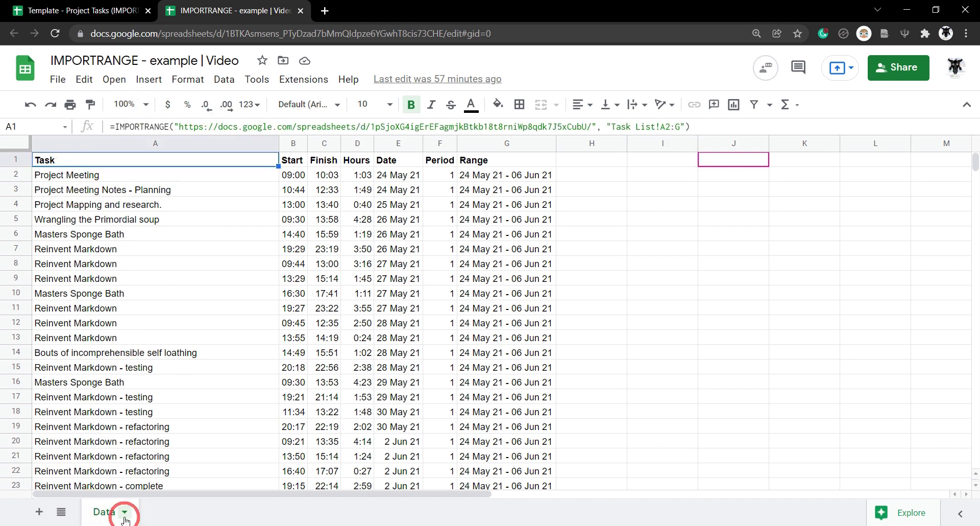
{"action": "left_click", "coordinate": [40, 512]}
{"action": "double_click", "coordinate": [165, 512]}
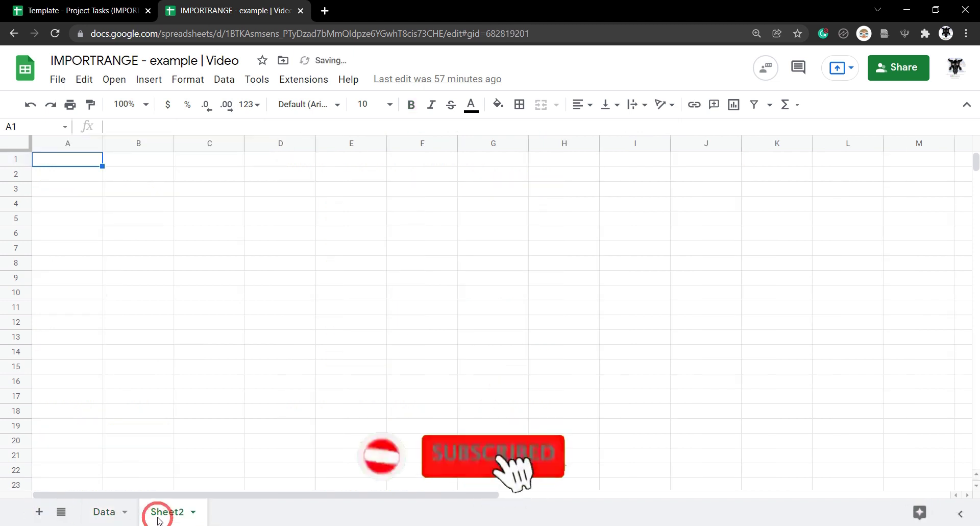
{"action": "key", "text": "Return"}
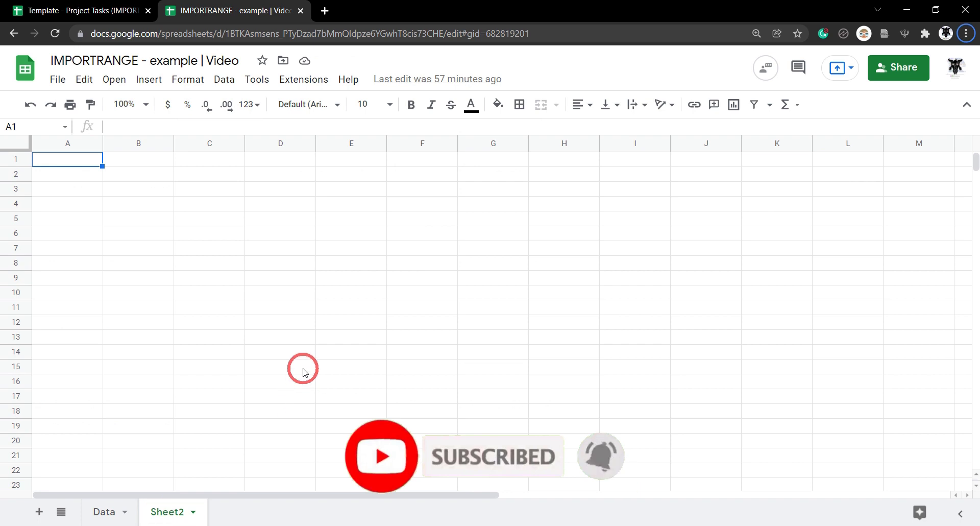
{"action": "double_click", "coordinate": [165, 512]}
{"action": "type", "text": "Input Data"}
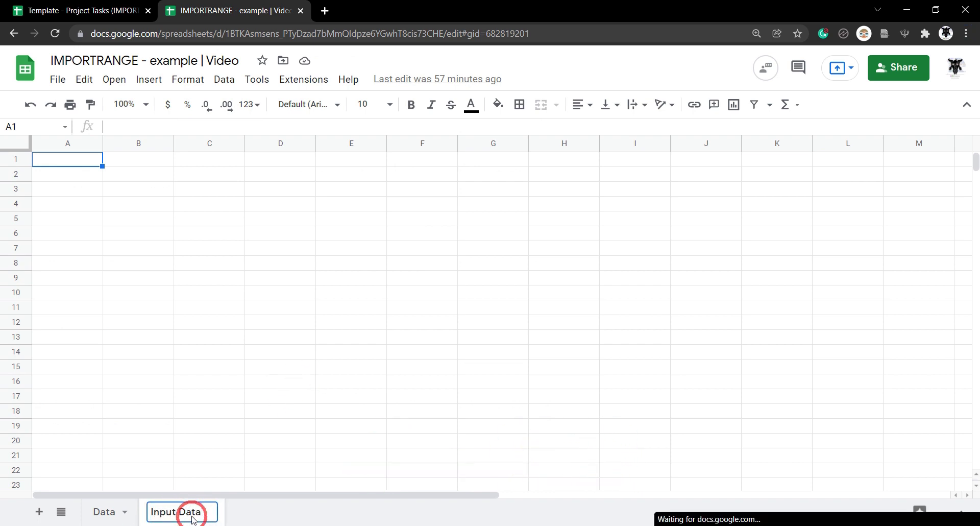
{"action": "key", "text": "Return"}
{"action": "left_click", "coordinate": [75, 167]}
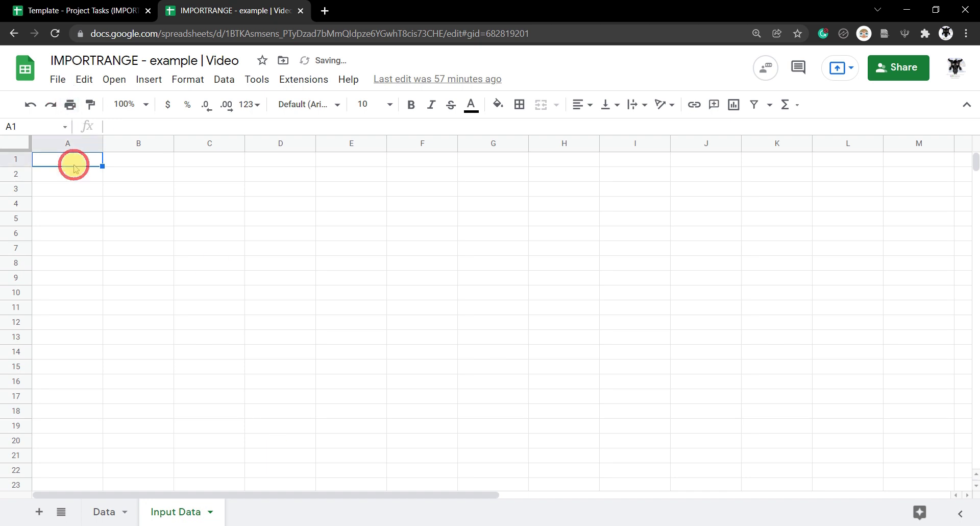
Enter ={Data!A1:G} in Input Data!A1 to mirror the Data sheet's columns A–G.
{"action": "type", "text": "="}
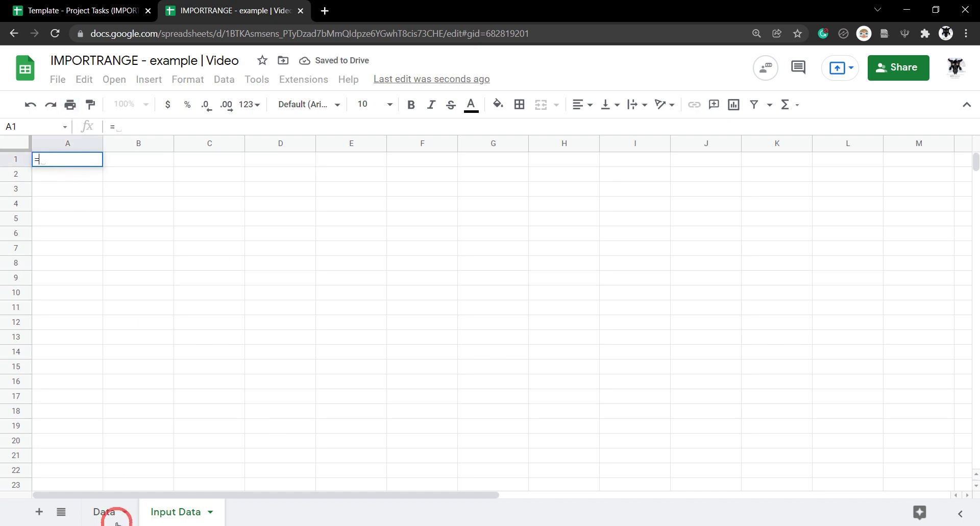
{"action": "left_click", "coordinate": [107, 512]}
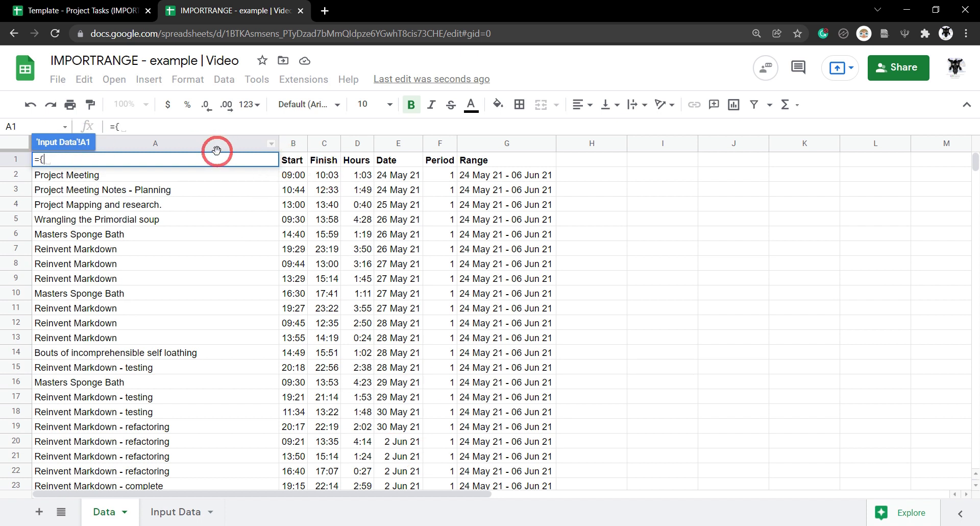
{"action": "left_click", "coordinate": [299, 163]}
{"action": "left_click", "coordinate": [167, 128]}
{"action": "key", "text": "BackSpace"}
{"action": "key", "text": "BackSpace"}
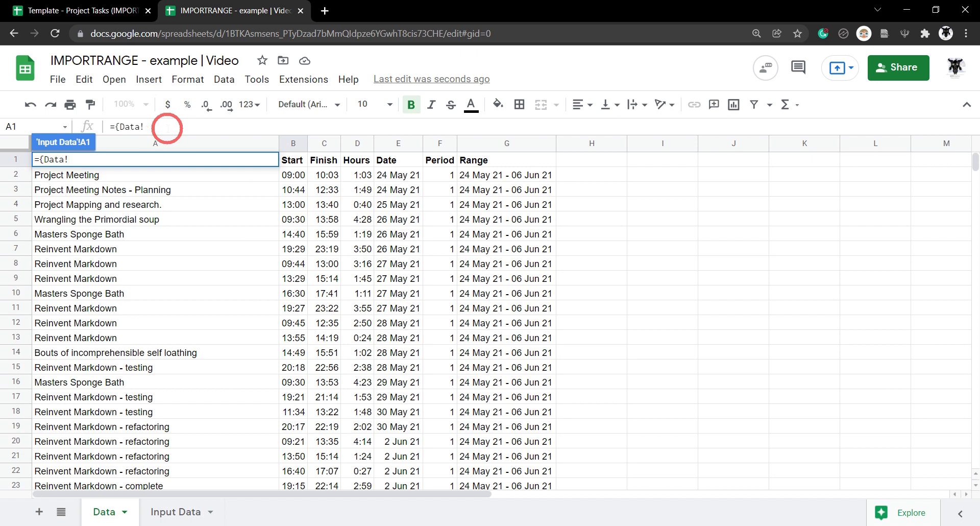
{"action": "type", "text": "A1:G"}
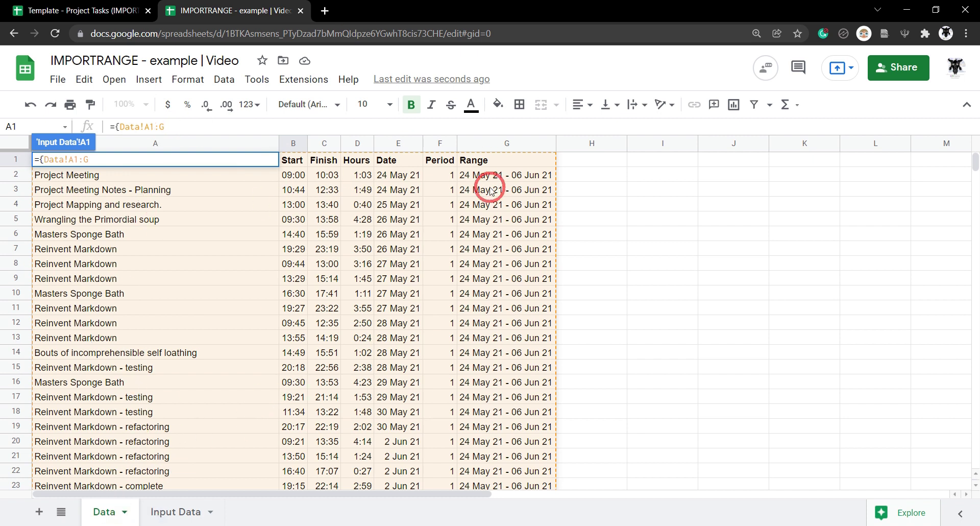
{"action": "scroll", "coordinate": [467, 263], "scroll_direction": "down", "scroll_amount": 20}
{"action": "scroll", "coordinate": [466, 266], "scroll_direction": "down", "scroll_amount": 15}
{"action": "scroll", "coordinate": [462, 267], "scroll_direction": "up", "scroll_amount": 3}
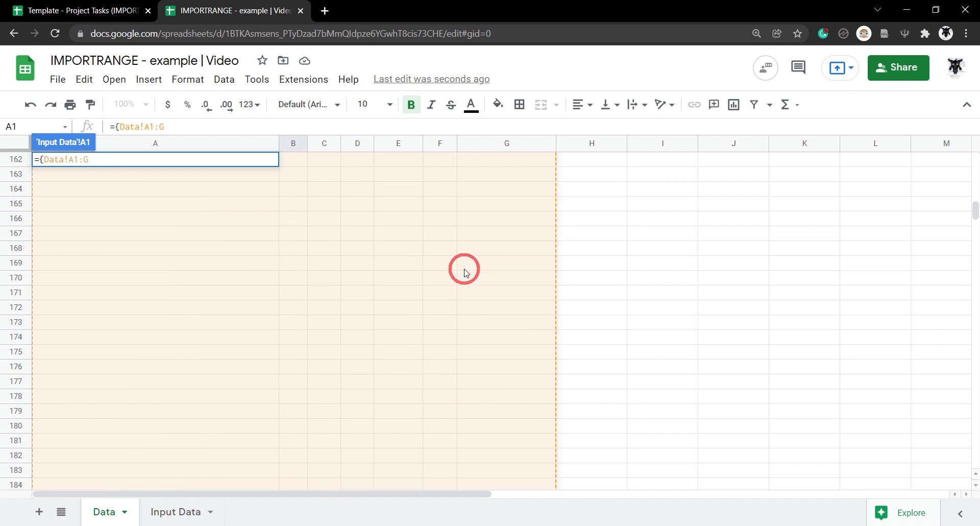
{"action": "scroll", "coordinate": [331, 265], "scroll_direction": "up", "scroll_amount": 10}
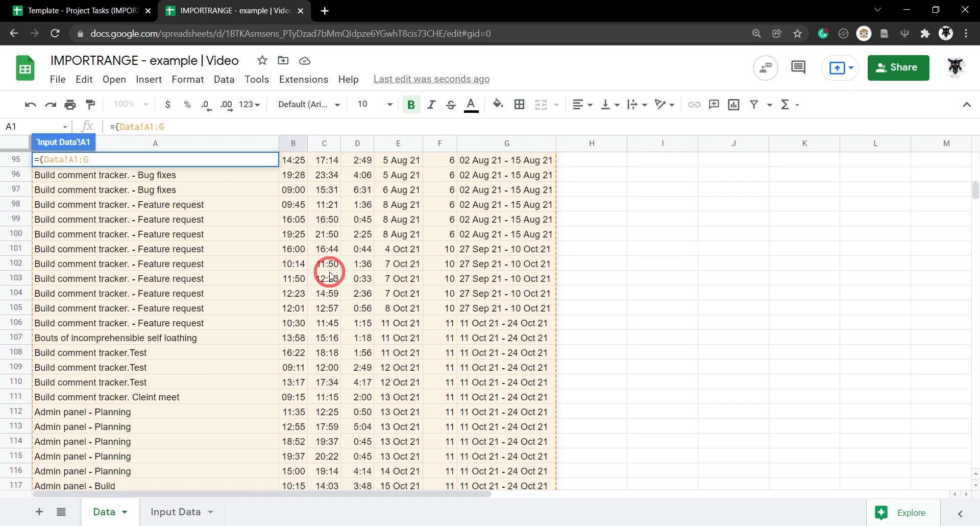
{"action": "type", "text": "}"}
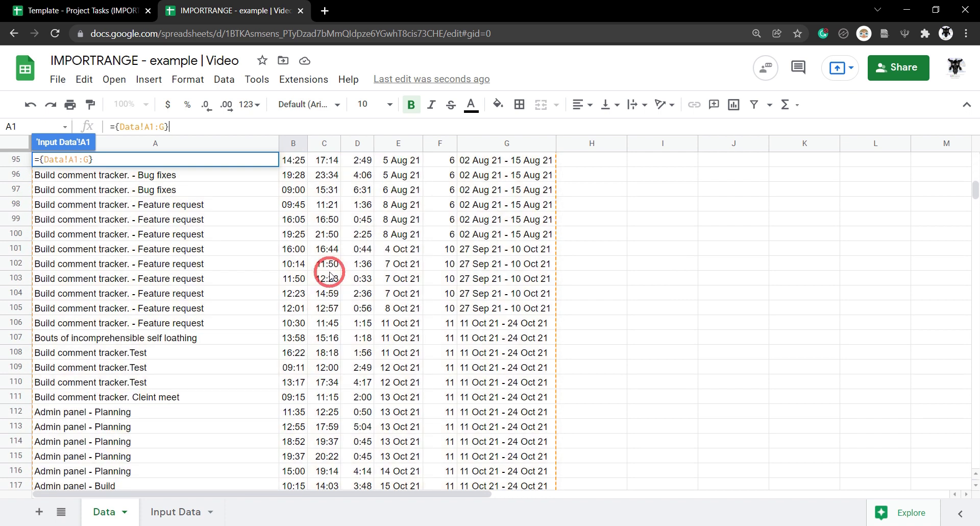
{"action": "key", "text": "Return"}
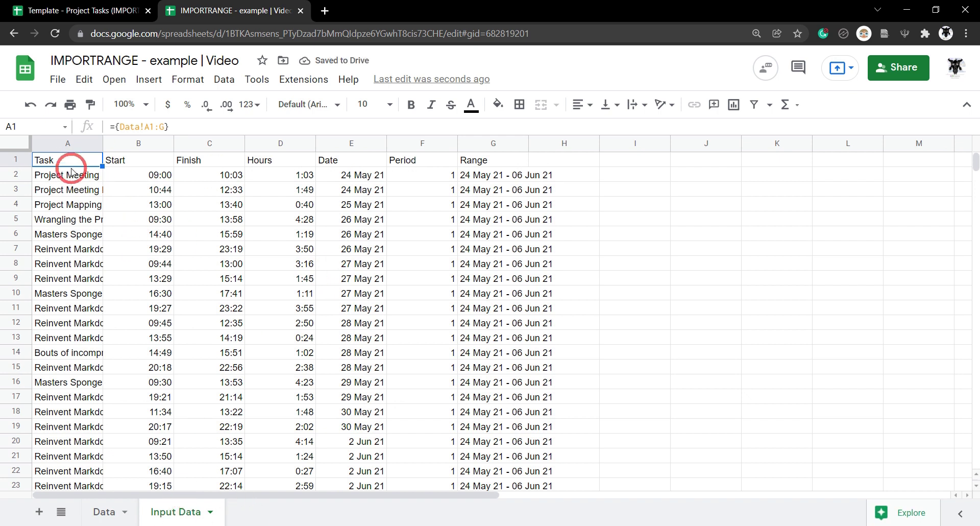
Compare the Data and Input Data sheets, finishing on the Data sheet.
{"action": "left_click", "coordinate": [122, 522]}
{"action": "scroll", "coordinate": [324, 368], "scroll_direction": "up", "scroll_amount": 15}
{"action": "scroll", "coordinate": [324, 368], "scroll_direction": "up", "scroll_amount": 7}
{"action": "left_click", "coordinate": [179, 512]}
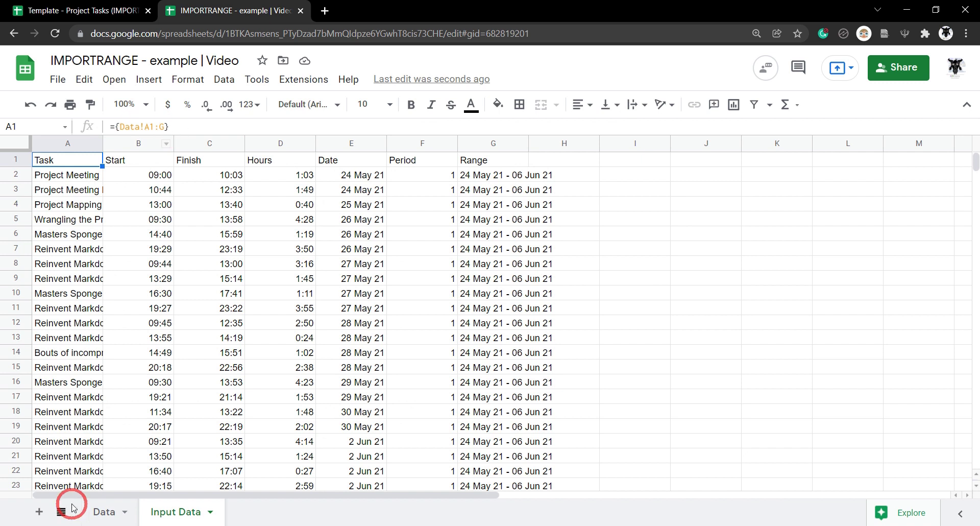
{"action": "left_click", "coordinate": [108, 513]}
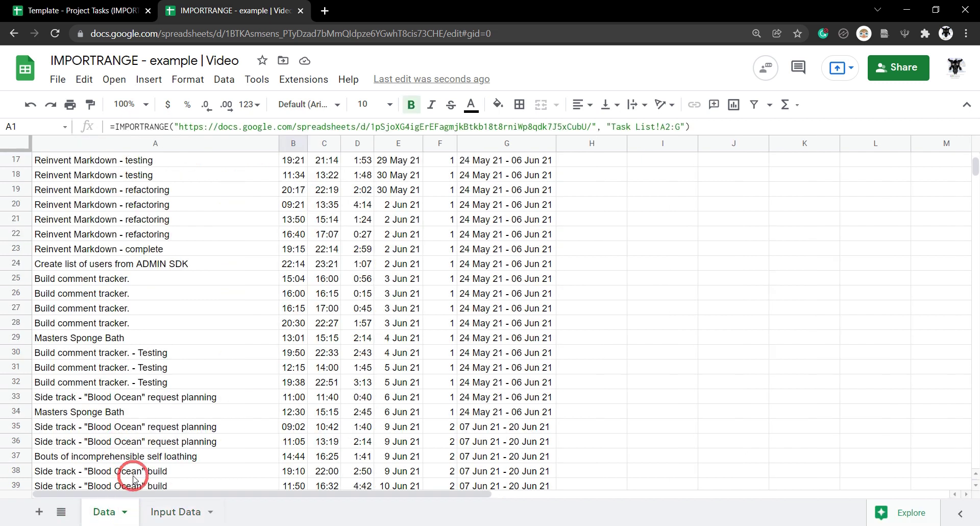
Protect the Data sheet so that only the owner can edit it.
{"action": "left_click", "coordinate": [125, 513]}
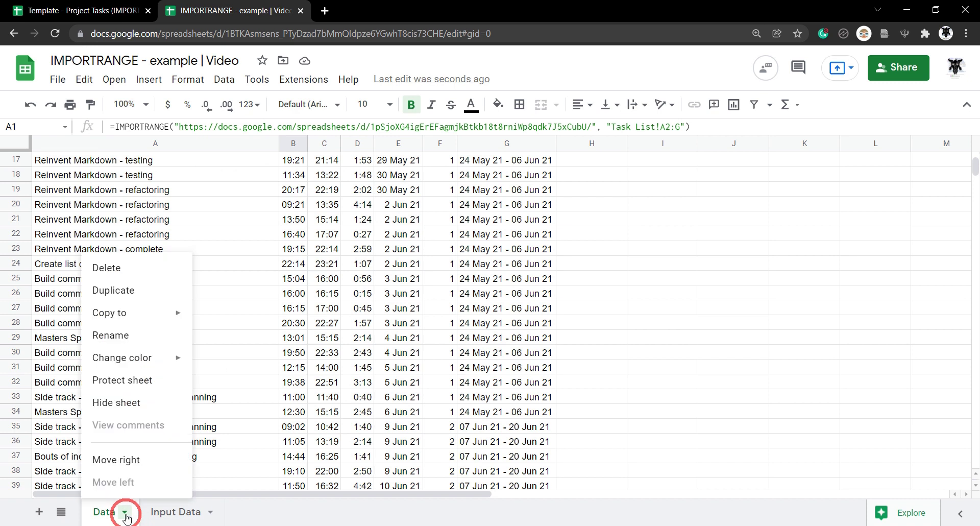
{"action": "left_click", "coordinate": [142, 382]}
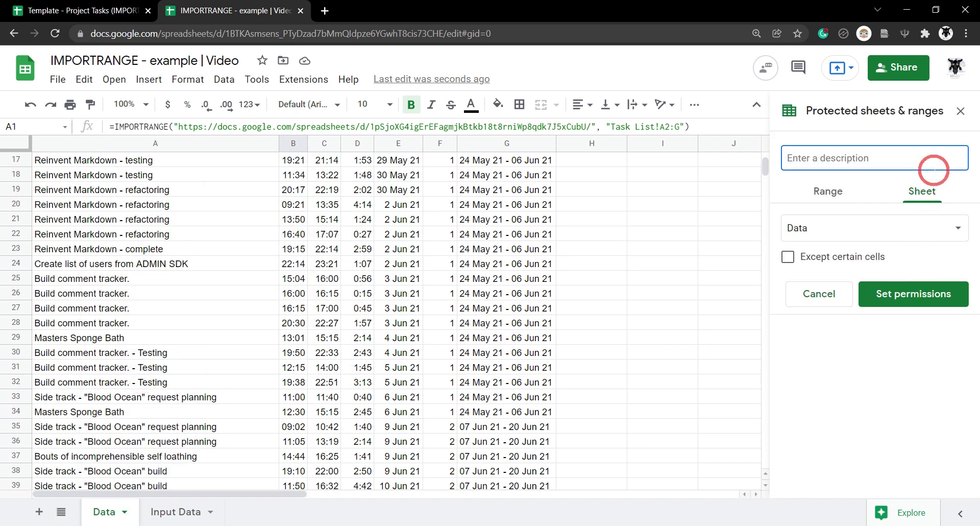
{"action": "left_click", "coordinate": [919, 296]}
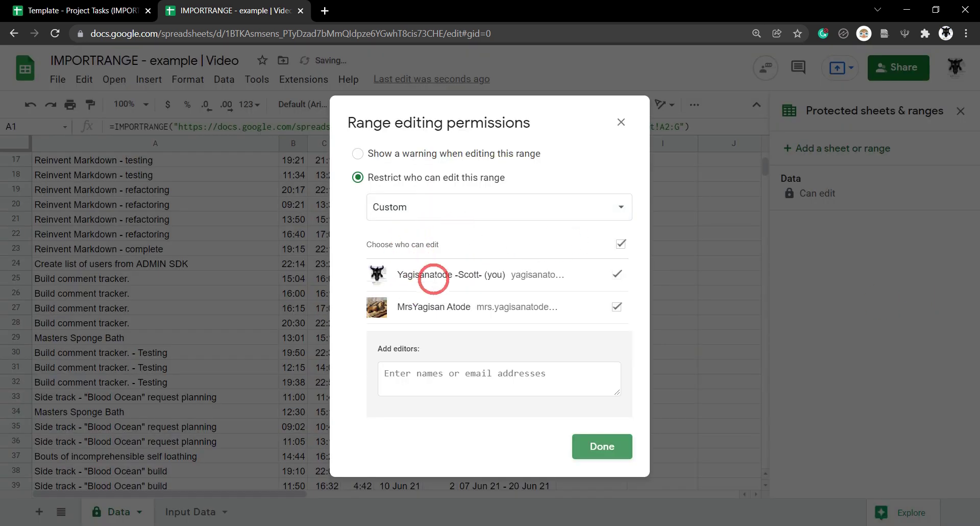
{"action": "left_click", "coordinate": [621, 206]}
{"action": "left_click", "coordinate": [511, 186]}
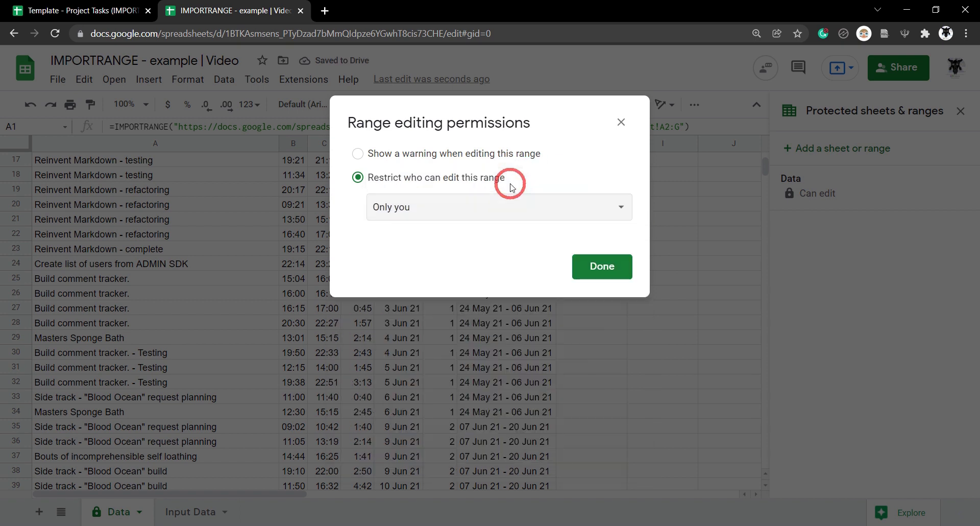
{"action": "left_click", "coordinate": [610, 268]}
Hide the Data sheet, close the protected ranges panel, and check the A1 formula.
{"action": "left_click", "coordinate": [123, 513]}
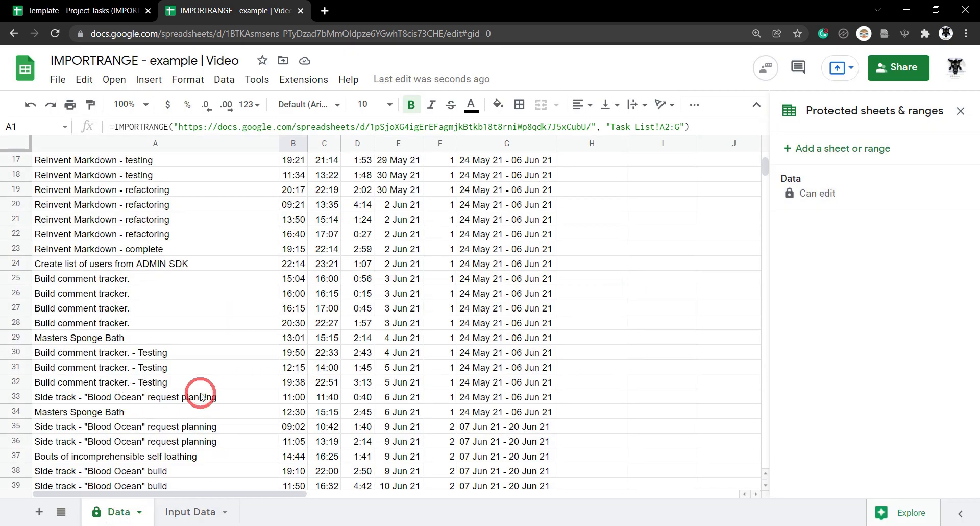
{"action": "left_click", "coordinate": [139, 511]}
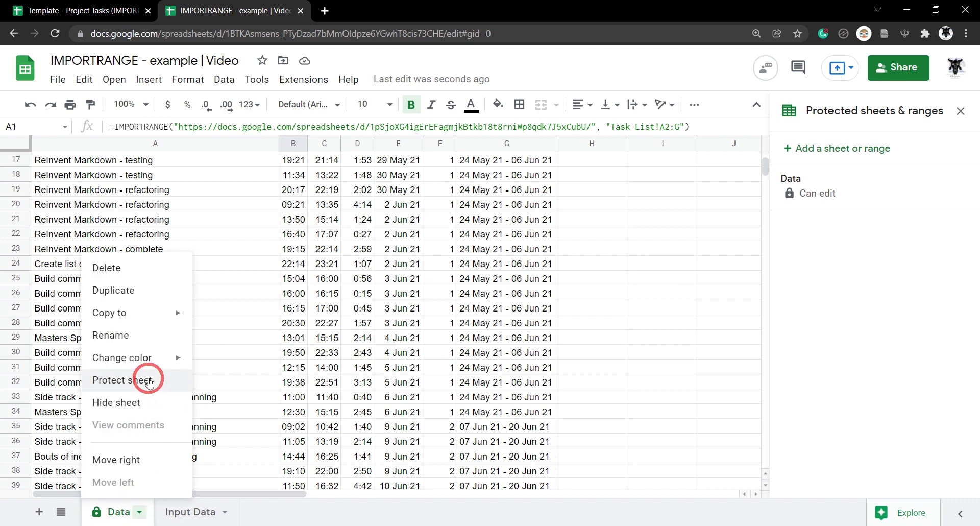
{"action": "left_click", "coordinate": [129, 402]}
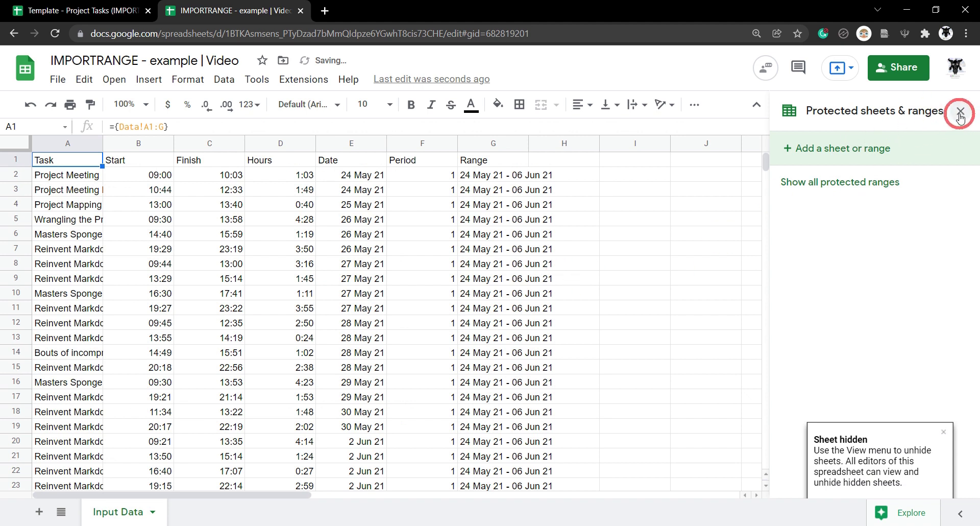
{"action": "left_click", "coordinate": [959, 113]}
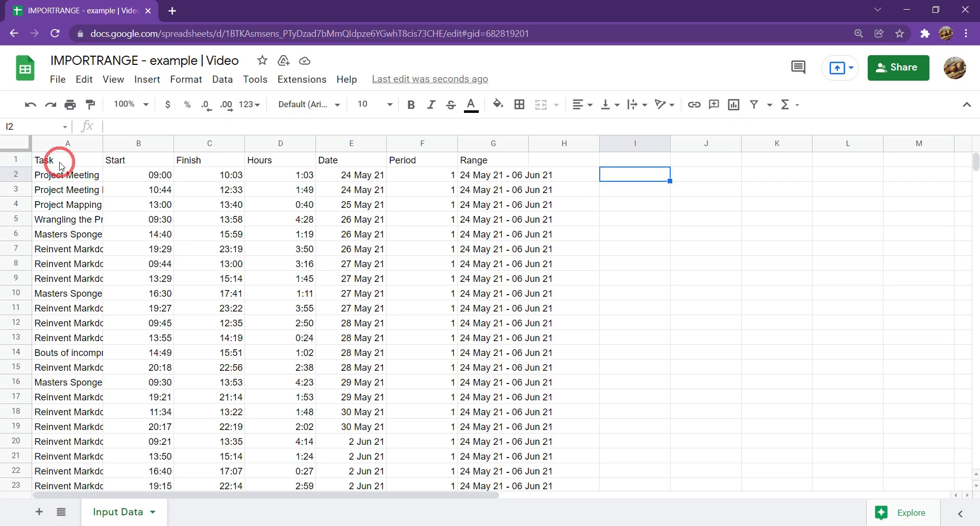
{"action": "left_click", "coordinate": [61, 159]}
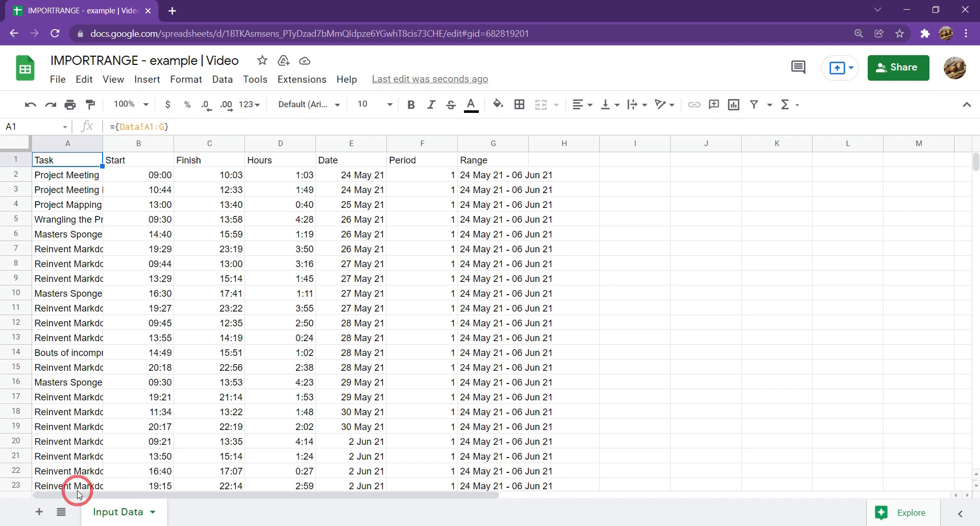
Try reaching the hidden Data sheet from the sheet list, dismiss the protection warning, then select I1.
{"action": "left_click", "coordinate": [635, 160]}
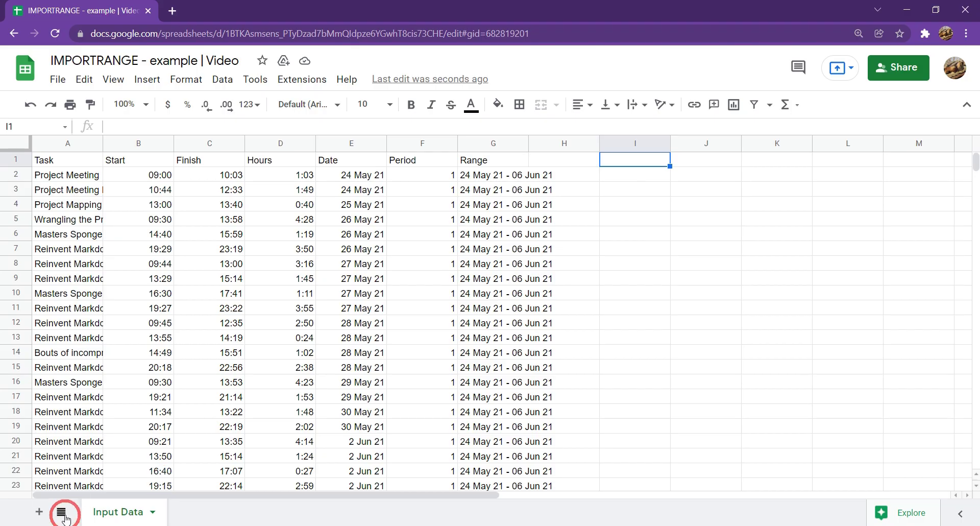
{"action": "left_click", "coordinate": [62, 513]}
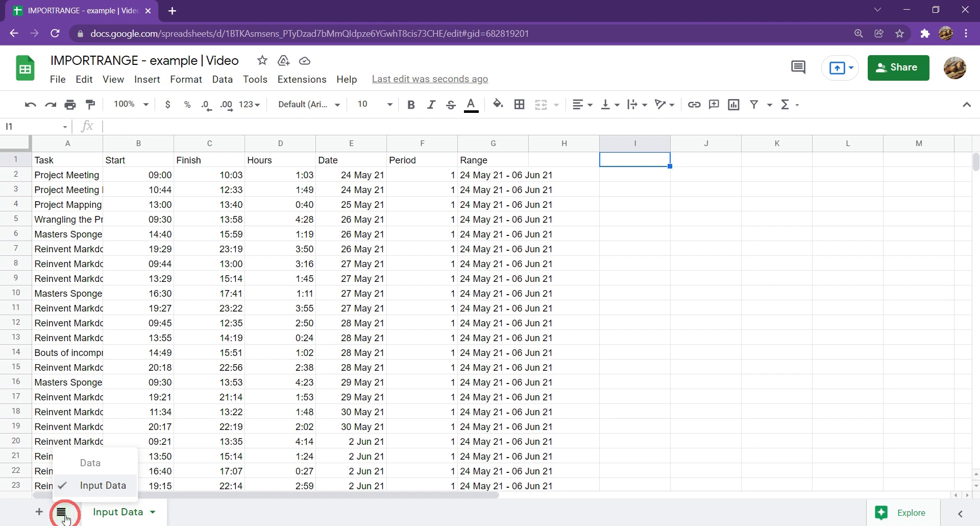
{"action": "left_click", "coordinate": [98, 470]}
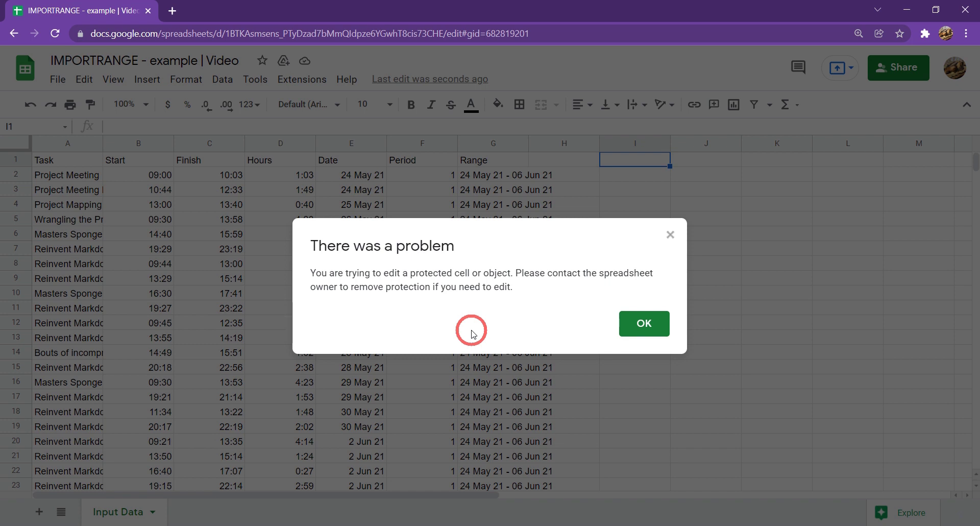
{"action": "left_click", "coordinate": [641, 332]}
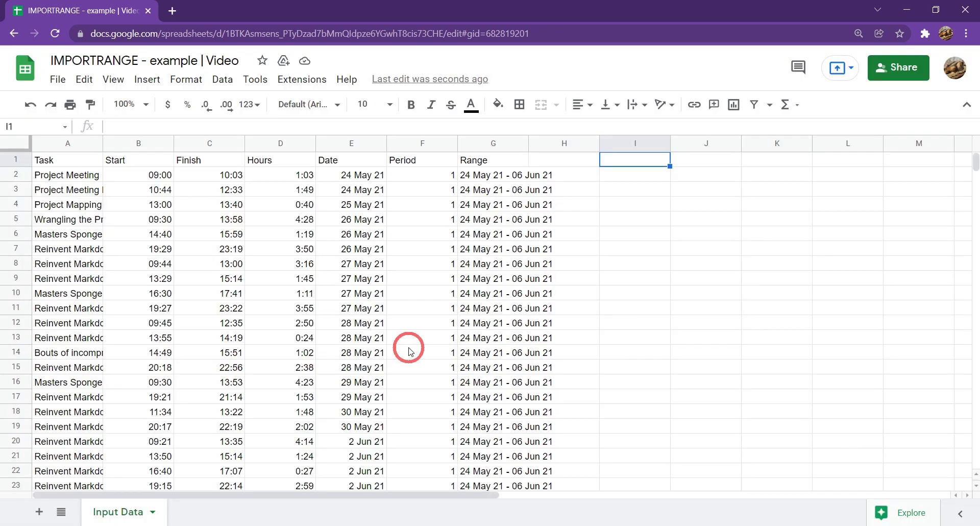
{"action": "left_click", "coordinate": [629, 227]}
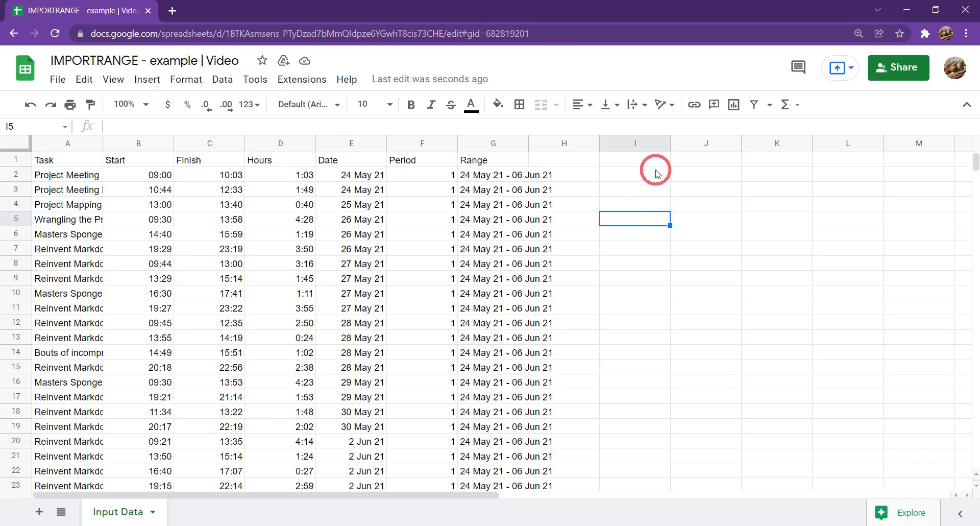
{"action": "left_click", "coordinate": [638, 158]}
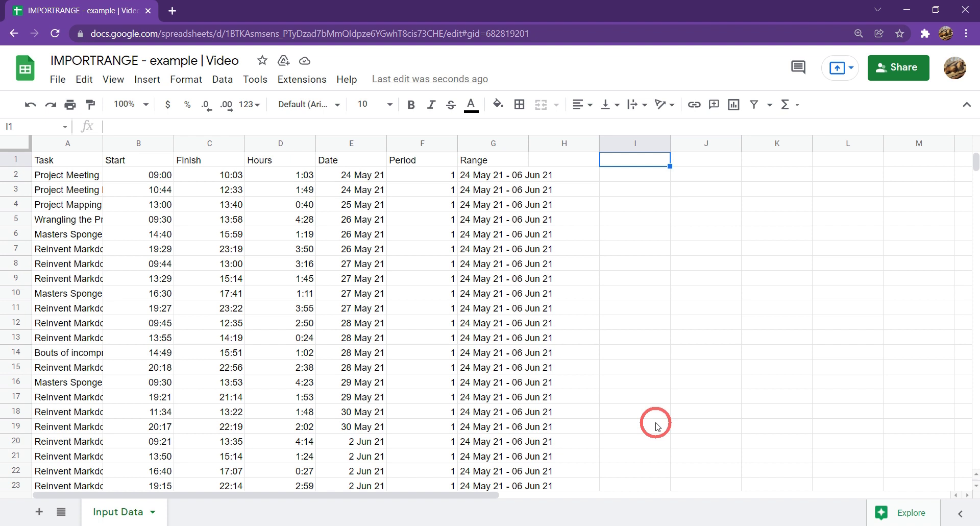
Enter =FORMULATEXT(Data!A1) in I1 to reveal the hidden IMPORTRANGE formula, and copy it.
{"action": "type", "text": "="}
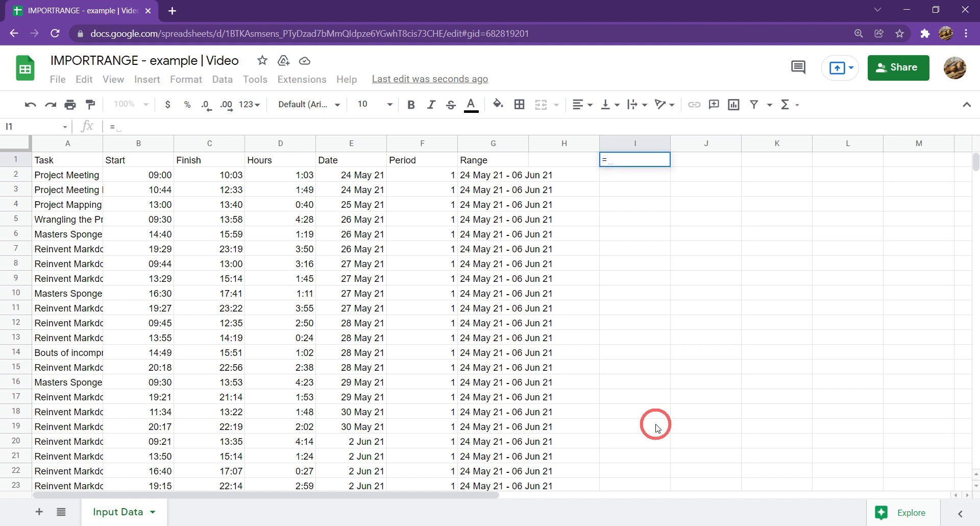
{"action": "left_click", "coordinate": [60, 512]}
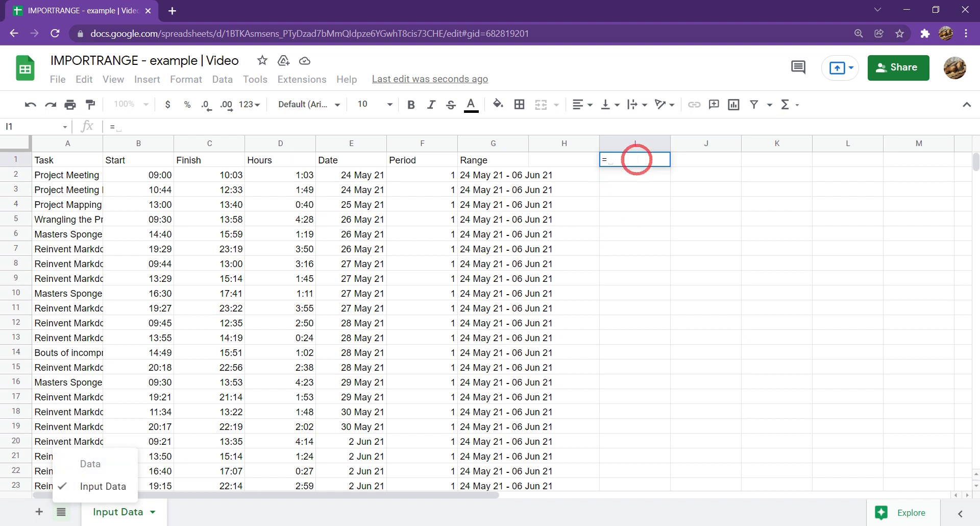
{"action": "left_click", "coordinate": [636, 160]}
{"action": "type", "text": "FORMULATEX"}
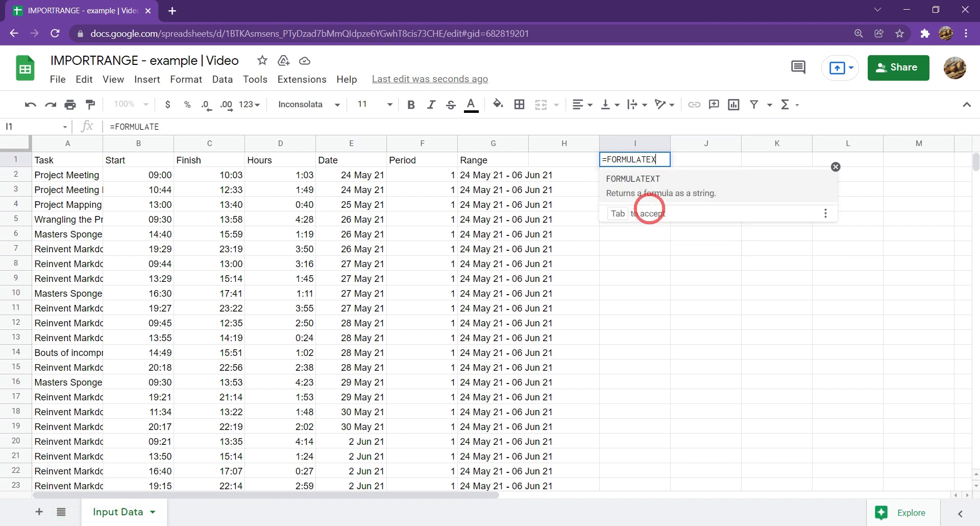
{"action": "type", "text": "T"}
{"action": "key", "text": "Tab"}
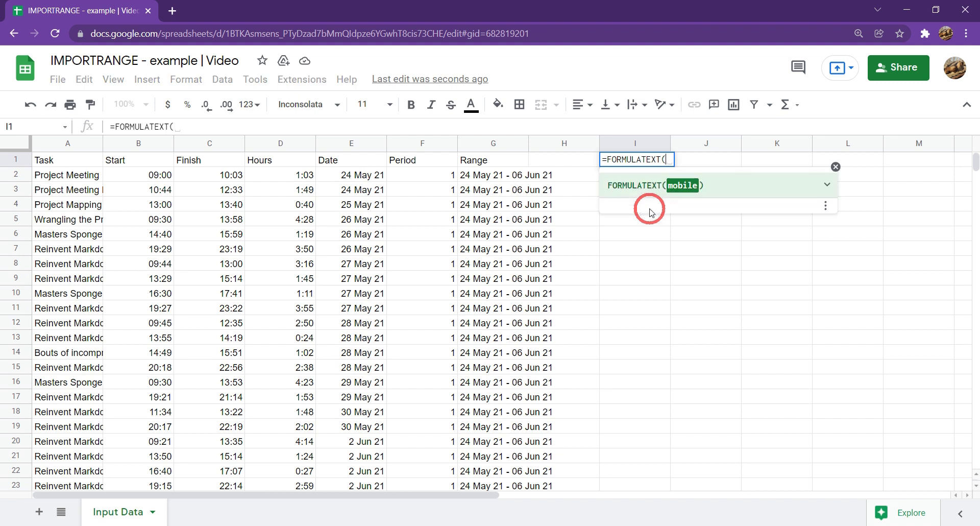
{"action": "left_click", "coordinate": [222, 126]}
{"action": "type", "text": "Data"}
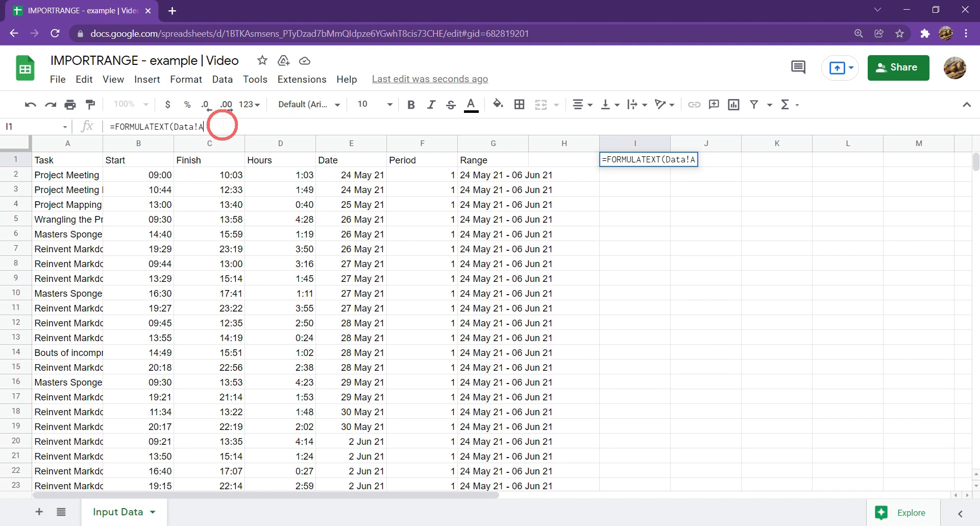
{"action": "type", "text": "!A1"}
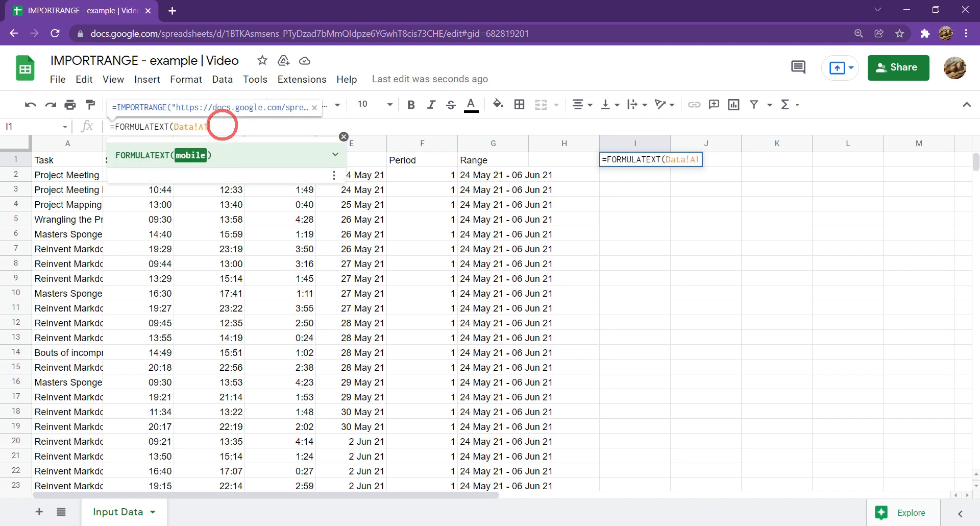
{"action": "key", "text": "Return"}
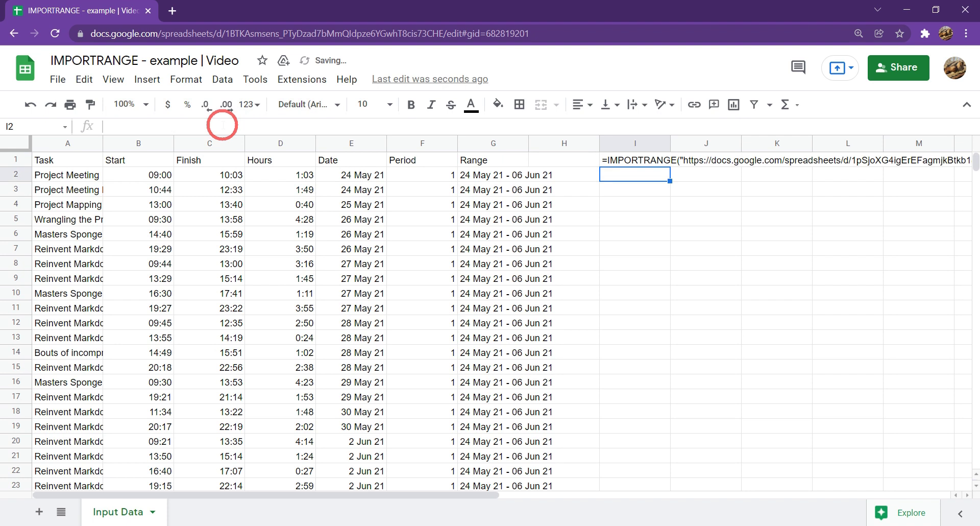
{"action": "scroll", "coordinate": [656, 204], "scroll_direction": "right", "scroll_amount": 5}
{"action": "left_click", "coordinate": [265, 161]}
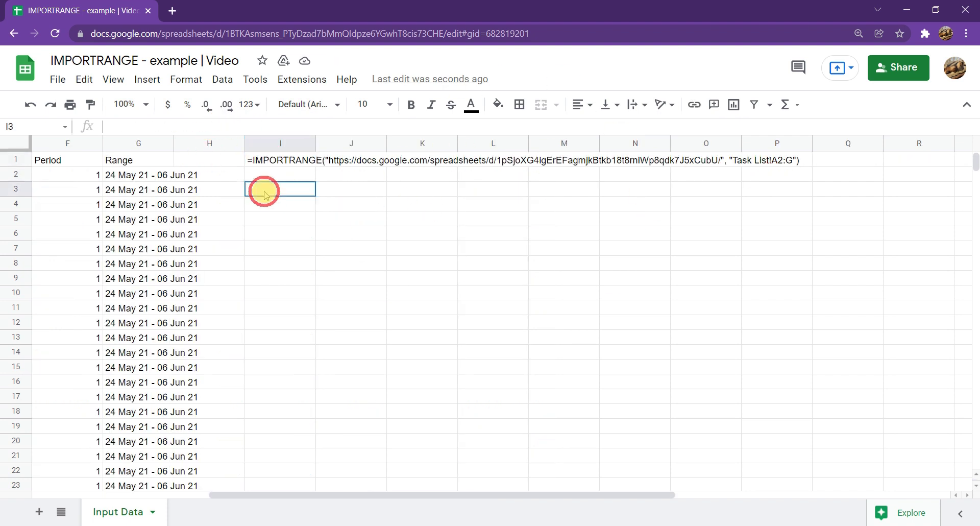
{"action": "key", "text": "ctrl+c"}
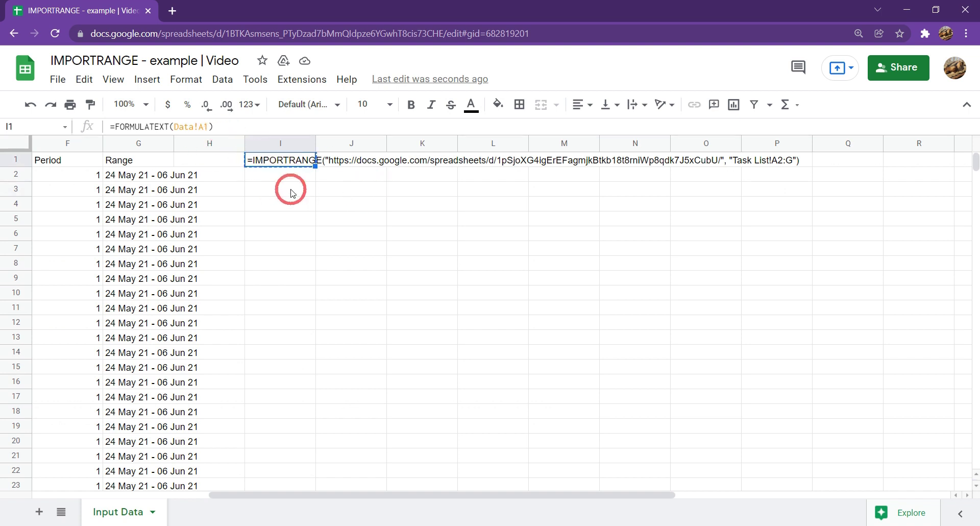
{"action": "left_click", "coordinate": [291, 192]}
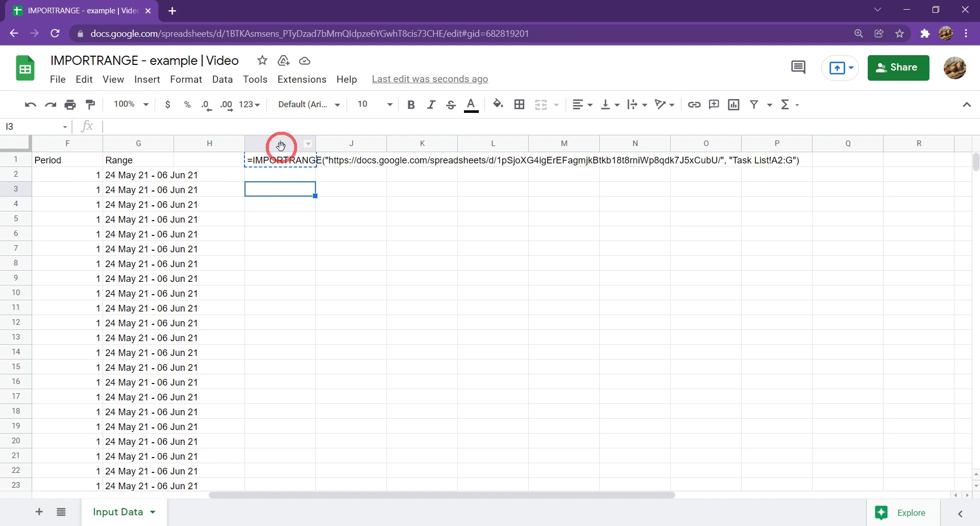
Paste the IMPORTRANGE formula into I3, changing its range to Sheet5!A1:G to import the secret tab.
{"action": "left_click", "coordinate": [337, 129]}
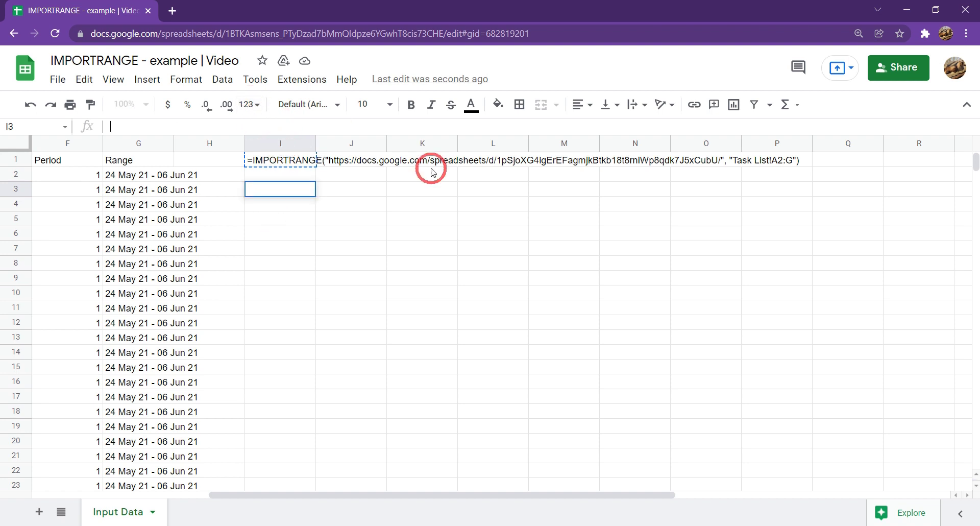
{"action": "key", "text": "ctrl+v"}
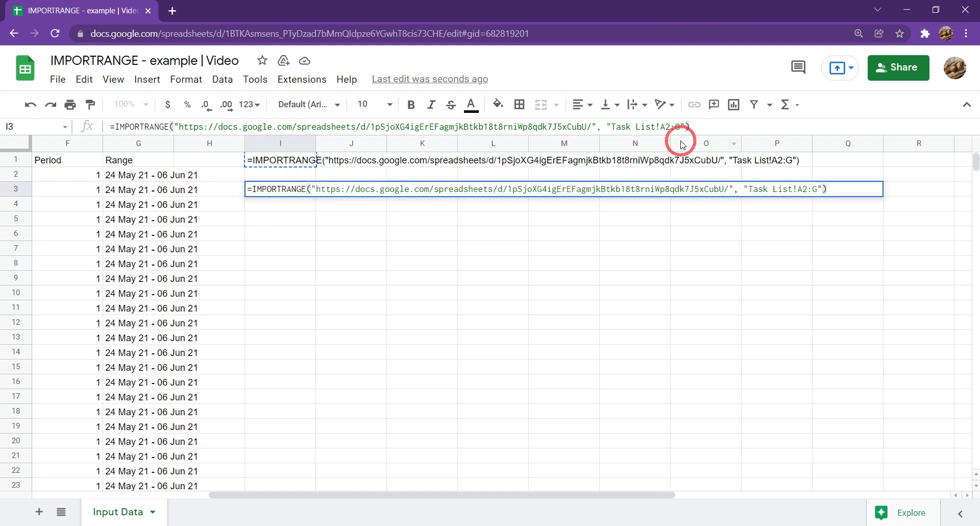
{"action": "double_click", "coordinate": [669, 127]}
{"action": "type", "text": "1"}
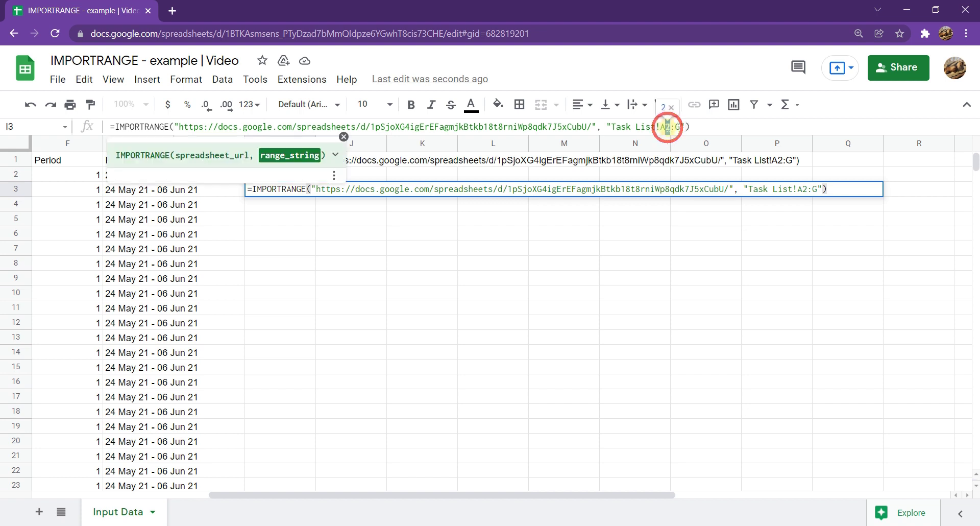
{"action": "left_click_drag", "start_coordinate": [655, 127], "coordinate": [610, 126]}
{"action": "type", "text": "Sheet5"}
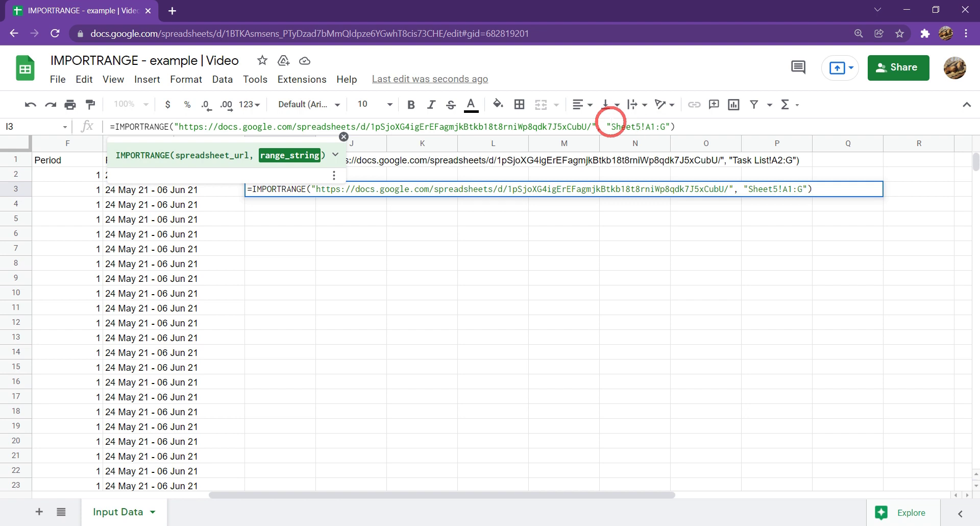
{"action": "key", "text": "Return"}
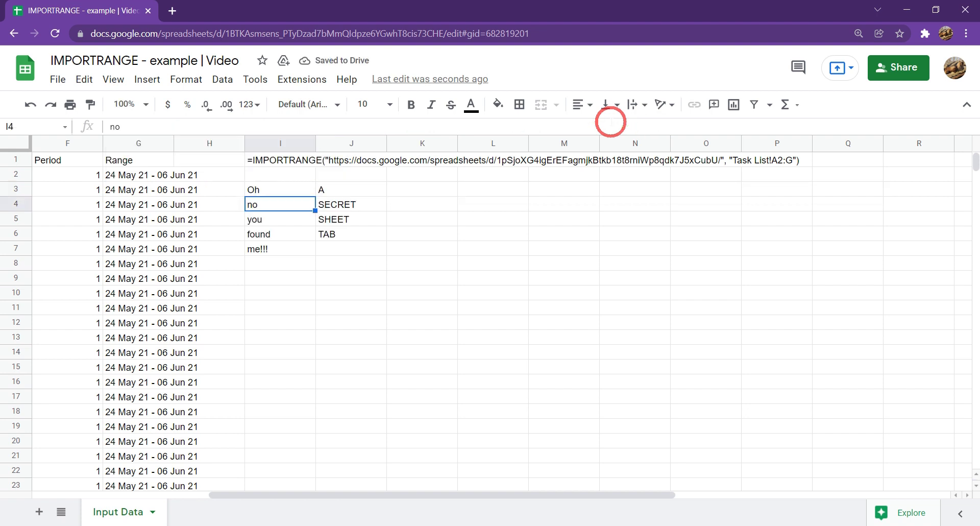
{"action": "scroll", "coordinate": [389, 316], "scroll_direction": "left", "scroll_amount": 5}
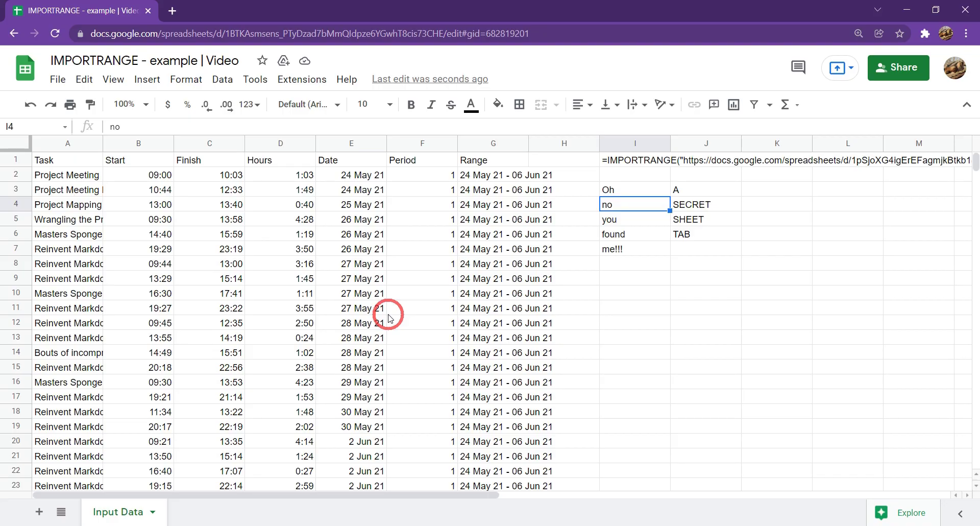
Undo the entries in column I so the imported secret text and formula text disappear.
{"action": "left_click", "coordinate": [618, 188]}
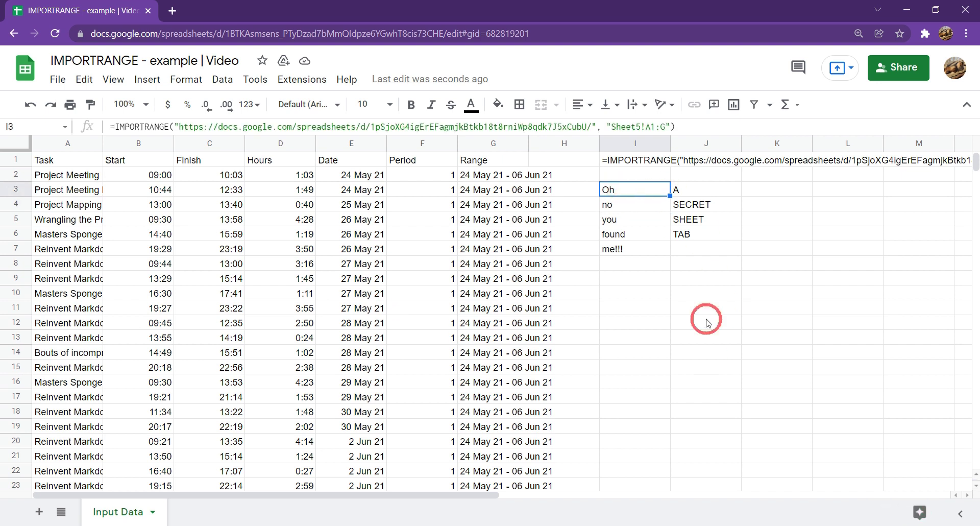
{"action": "left_click", "coordinate": [689, 338]}
{"action": "left_click", "coordinate": [629, 188]}
{"action": "key", "text": "ctrl+z"}
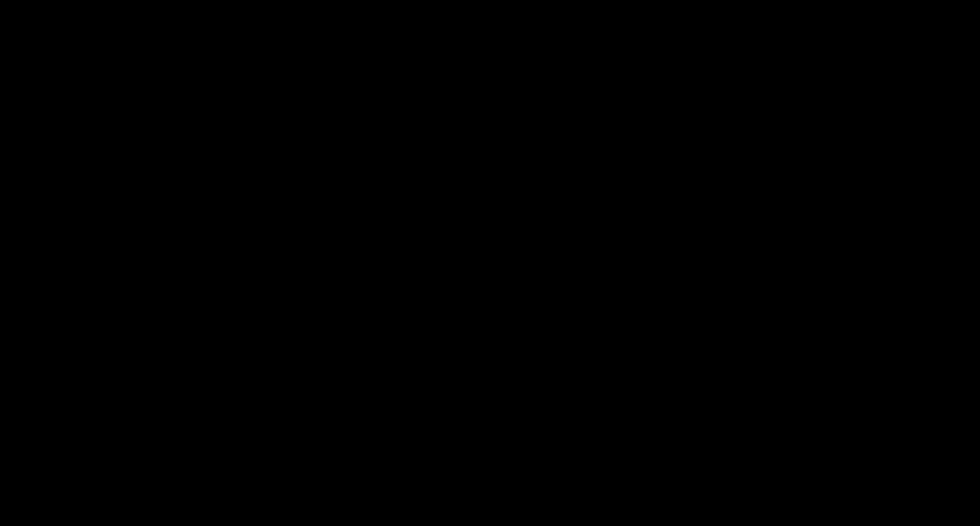
{"action": "left_click", "coordinate": [678, 267]}
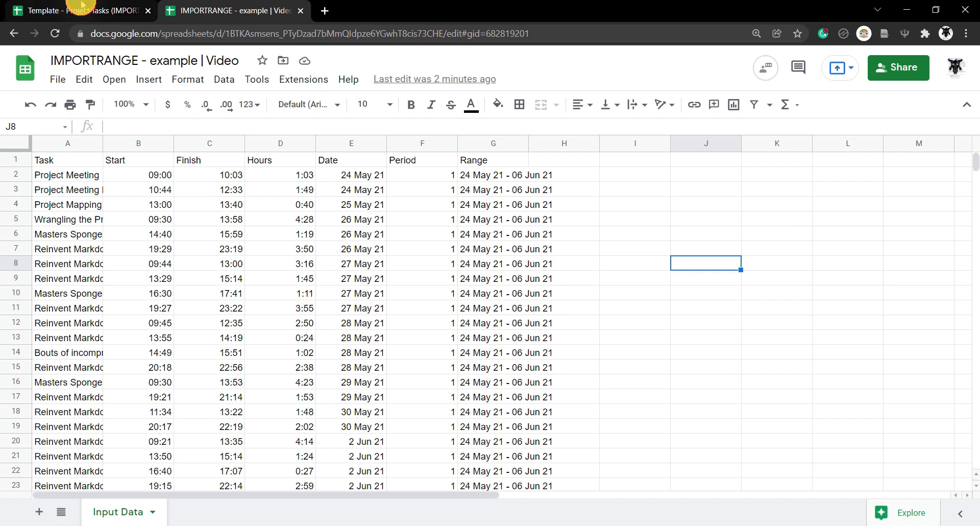
Switch to the Template - Project Tasks spreadsheet and view its Task List sheet.
{"action": "left_click", "coordinate": [82, 11]}
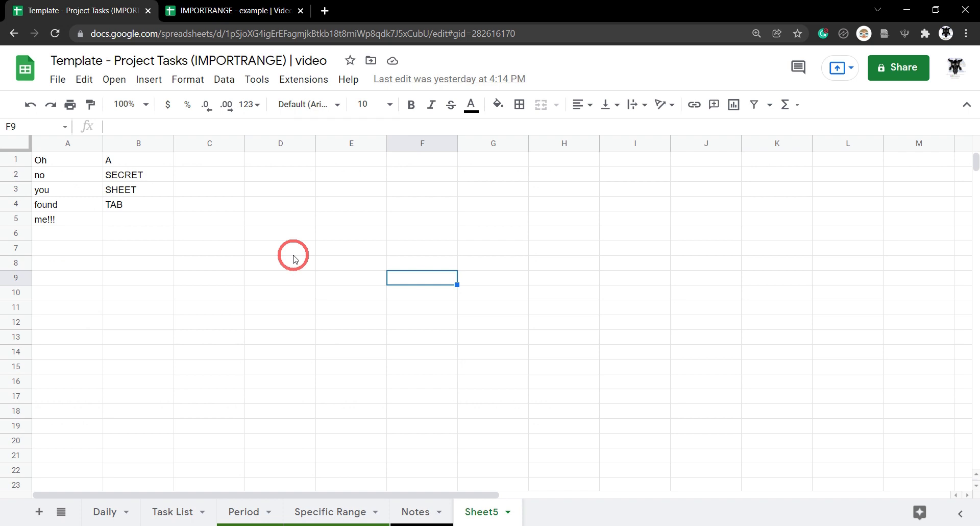
{"action": "left_click", "coordinate": [173, 517]}
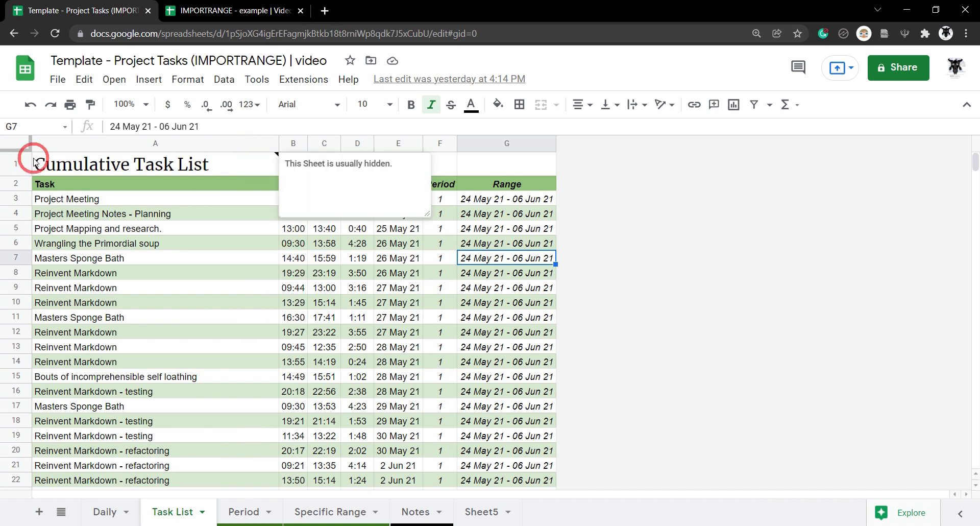
{"action": "left_click", "coordinate": [58, 79]}
Create a new blank spreadsheet titled 'Intermediary', then return to Template - Project Tasks.
{"action": "mouse_move", "coordinate": [64, 105]}
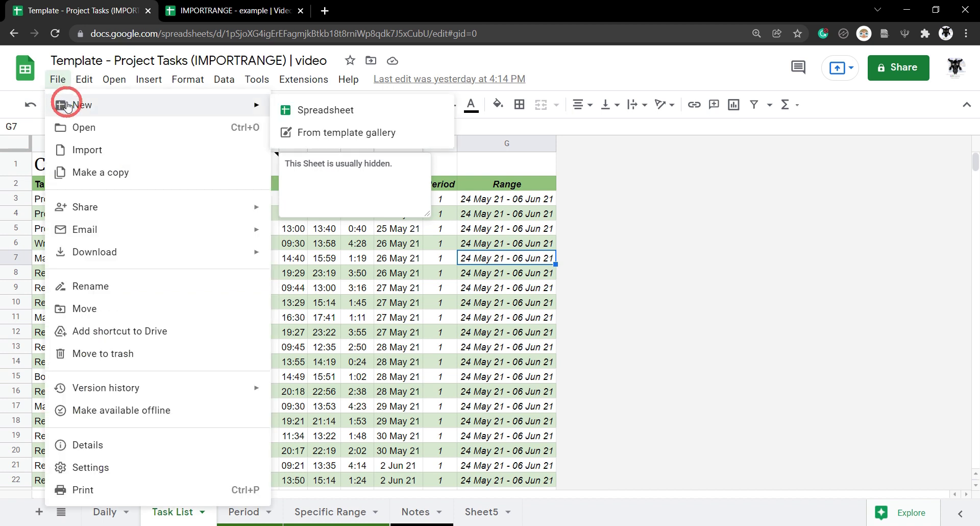
{"action": "left_click", "coordinate": [342, 107]}
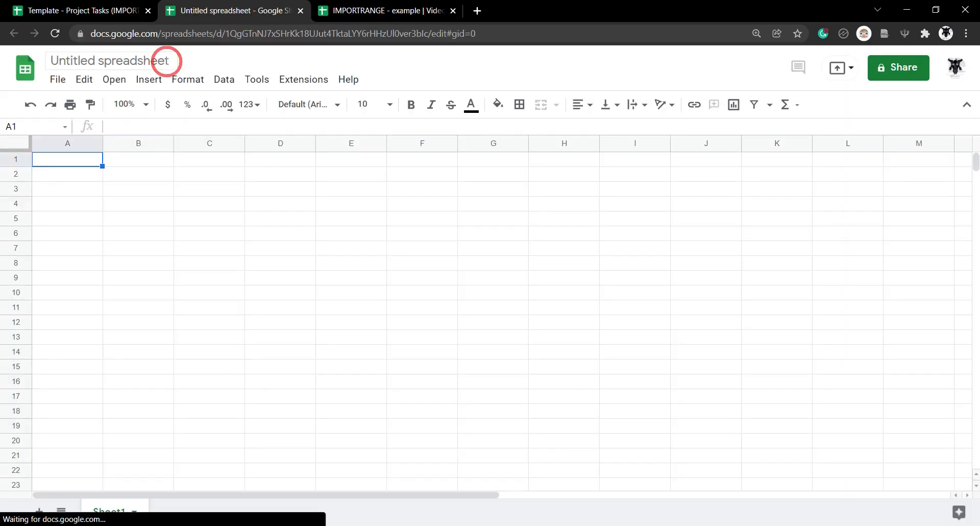
{"action": "left_click", "coordinate": [168, 60]}
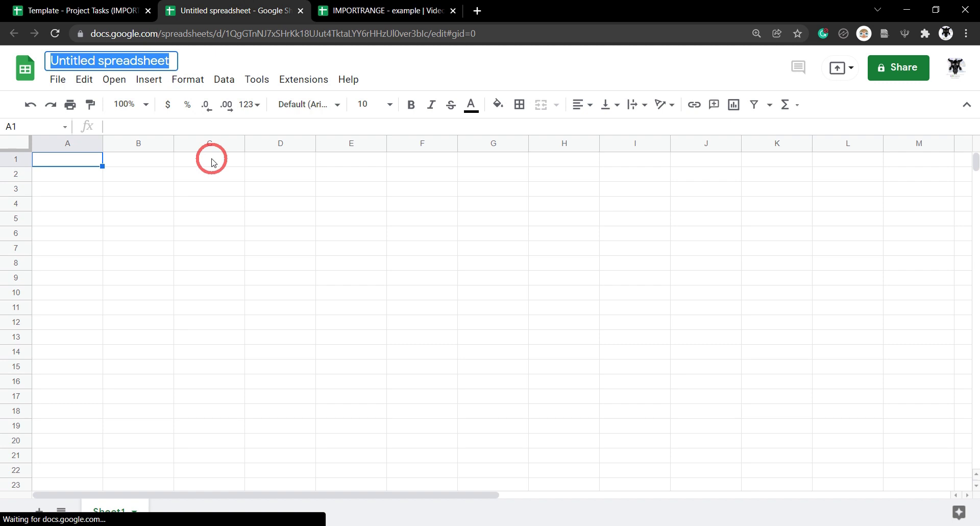
{"action": "type", "text": "Intermedia"}
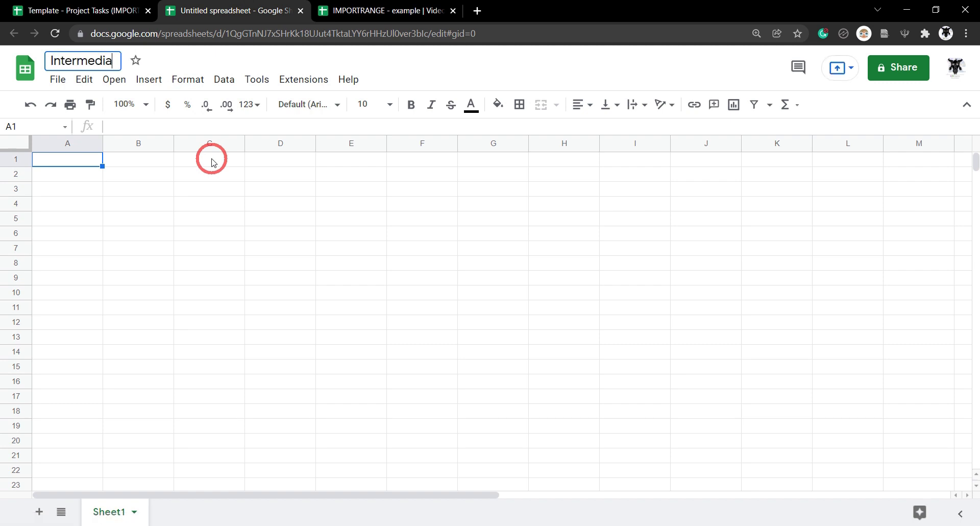
{"action": "key", "text": "Return"}
{"action": "left_click", "coordinate": [97, 11]}
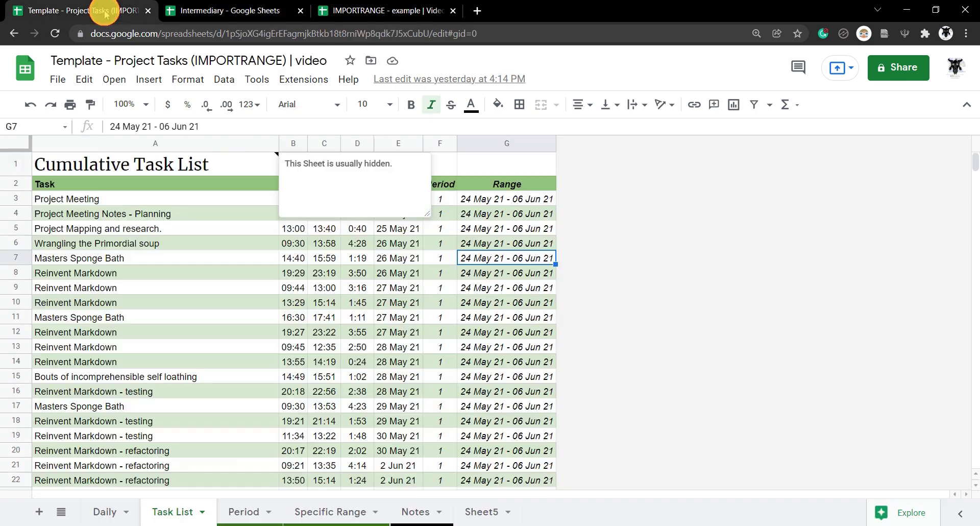
Start an IMPORTRANGE formula in Intermediary's A1 with the Template spreadsheet's copied URL.
{"action": "left_click", "coordinate": [221, 9]}
{"action": "type", "text": "="}
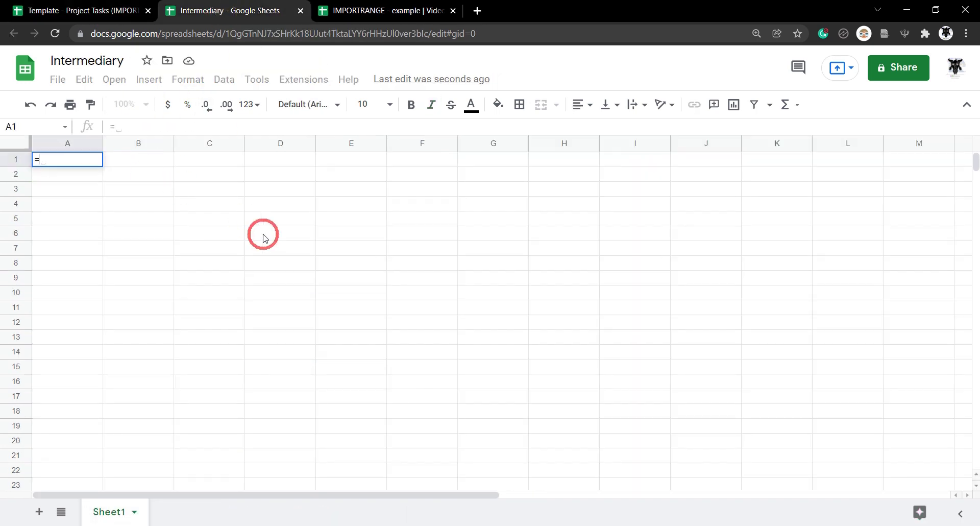
{"action": "type", "text": "IMPORTRANGE("}
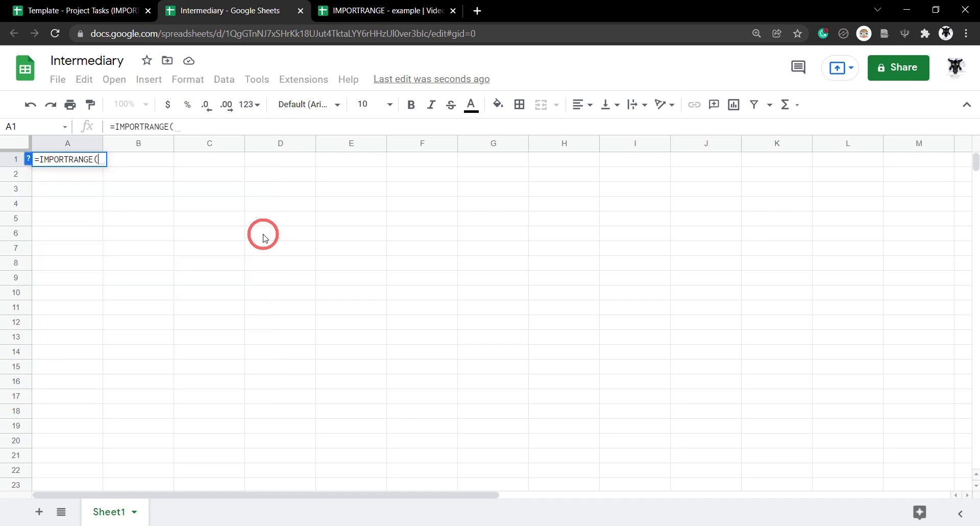
{"action": "left_click", "coordinate": [76, 11]}
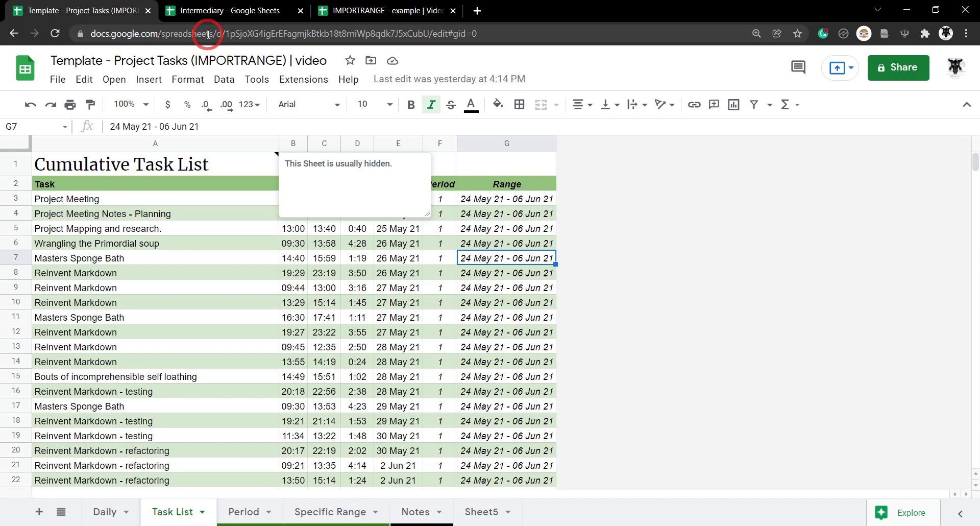
{"action": "left_click", "coordinate": [559, 33]}
{"action": "key", "text": "ctrl+c"}
{"action": "left_click", "coordinate": [229, 10]}
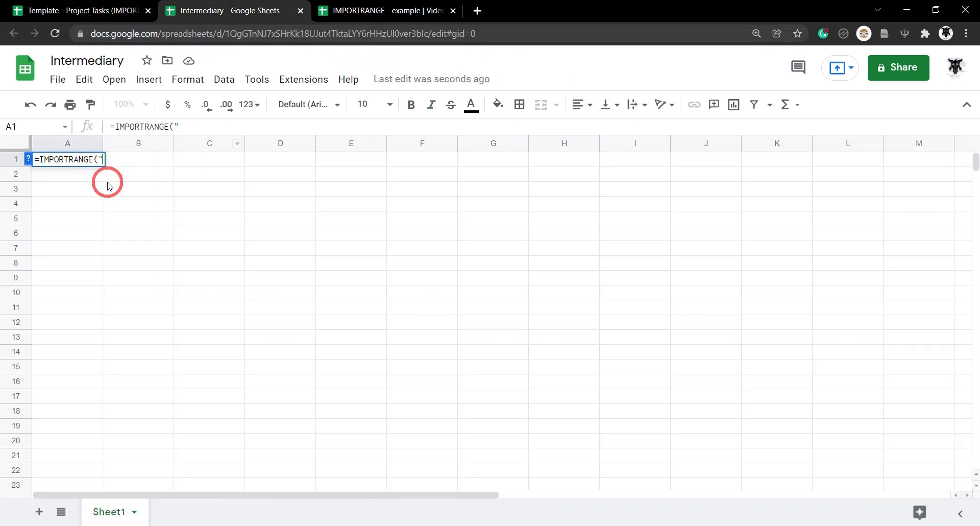
{"action": "left_click", "coordinate": [197, 127]}
{"action": "key", "text": "ctrl+v"}
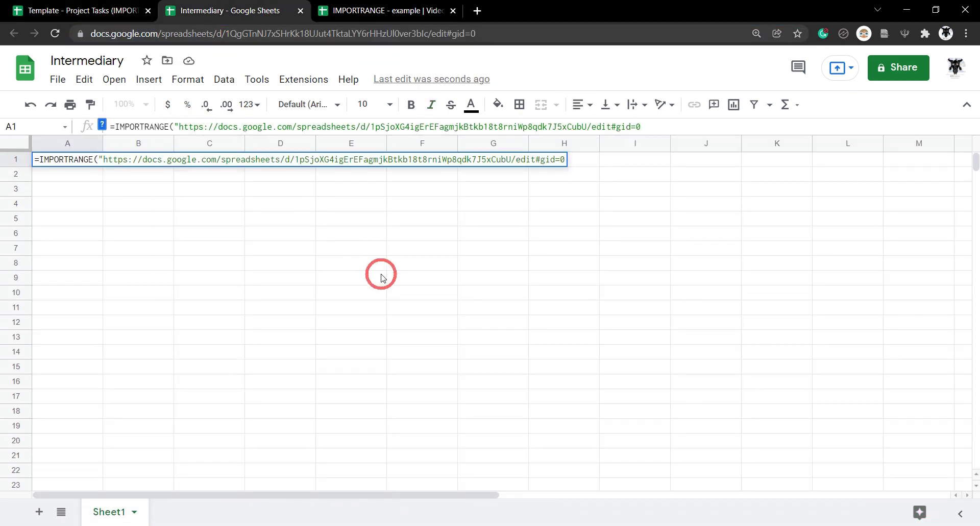
Finish the formula with range "Task List!A2:G", enter it and allow access.
{"action": "type", "text": "\","}
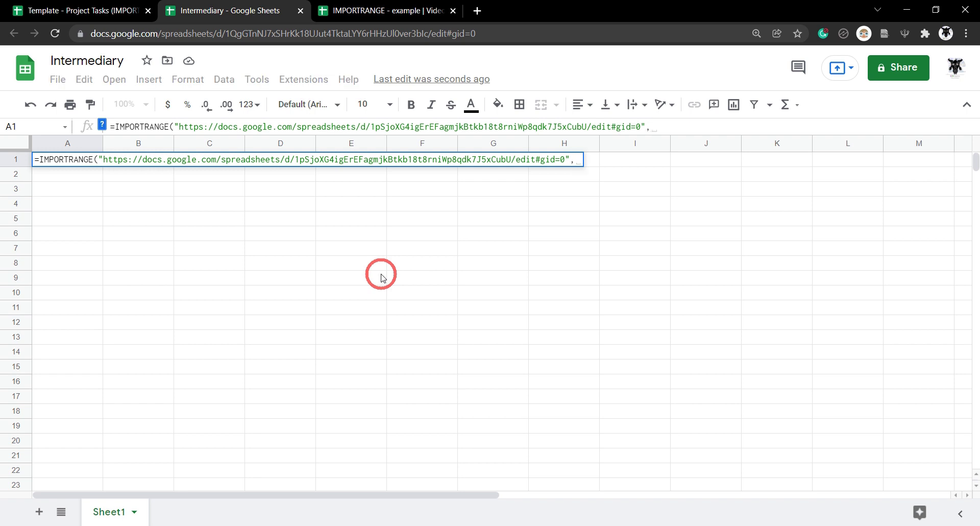
{"action": "left_click", "coordinate": [46, 9]}
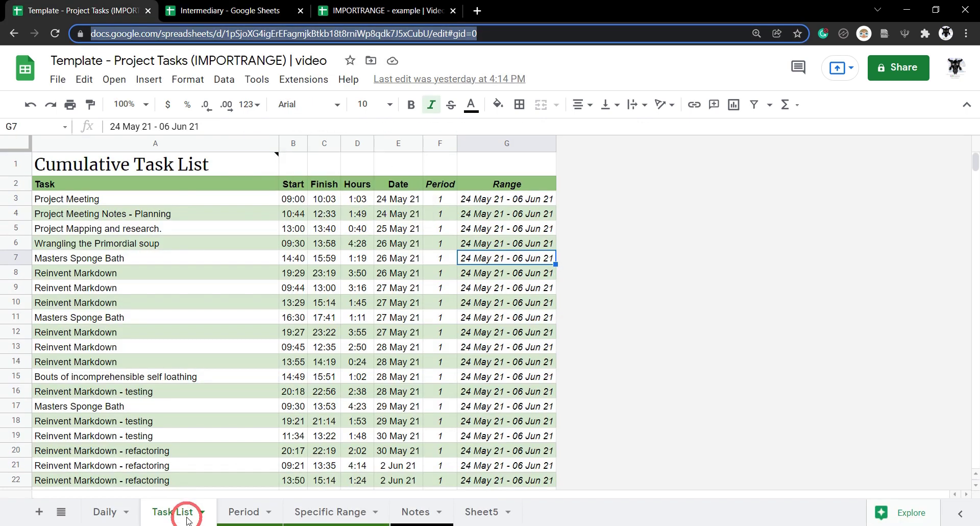
{"action": "mouse_move", "coordinate": [34, 174]}
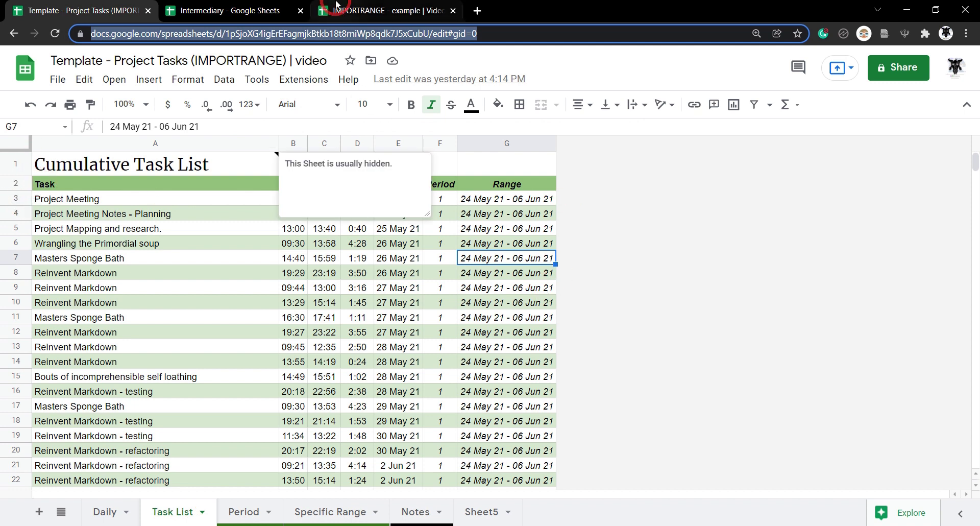
{"action": "left_click", "coordinate": [225, 10]}
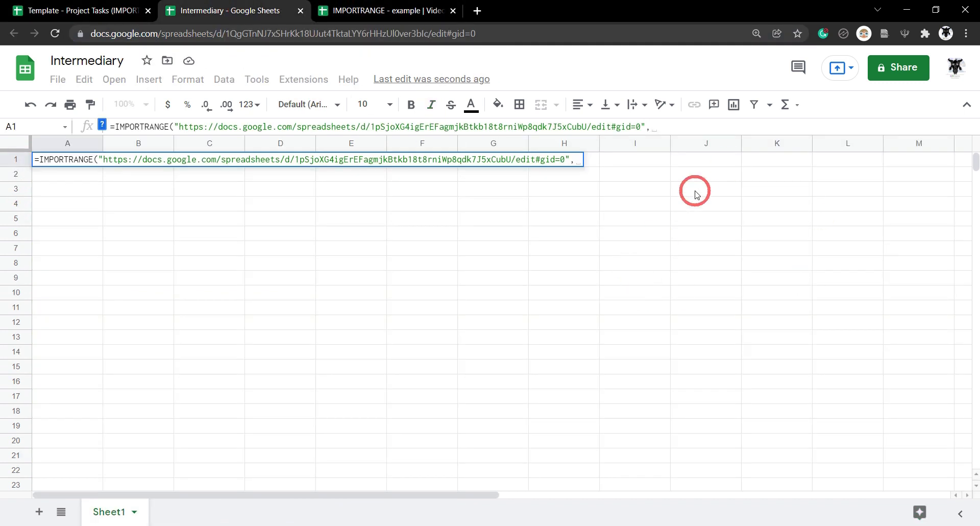
{"action": "type", "text": "\"Task List!A2:G"}
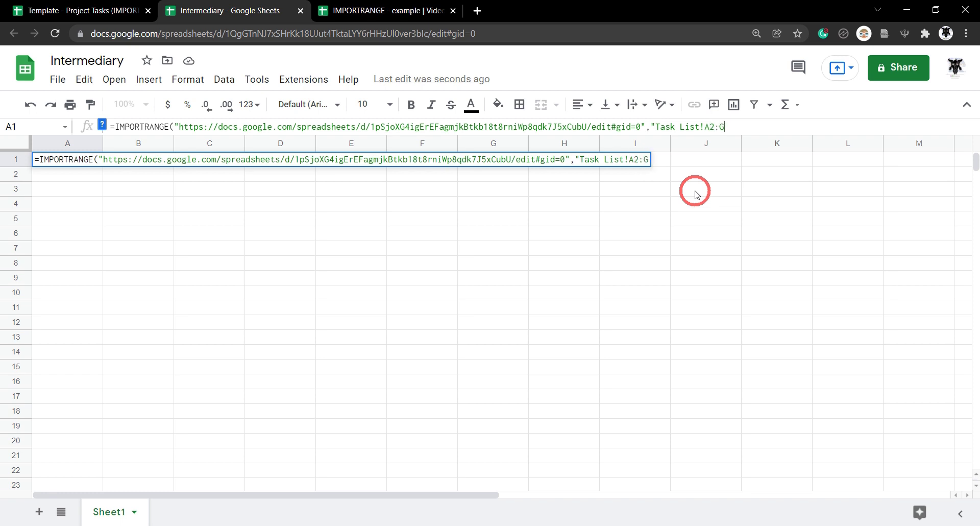
{"action": "type", "text": ")"}
{"action": "key", "text": "Return"}
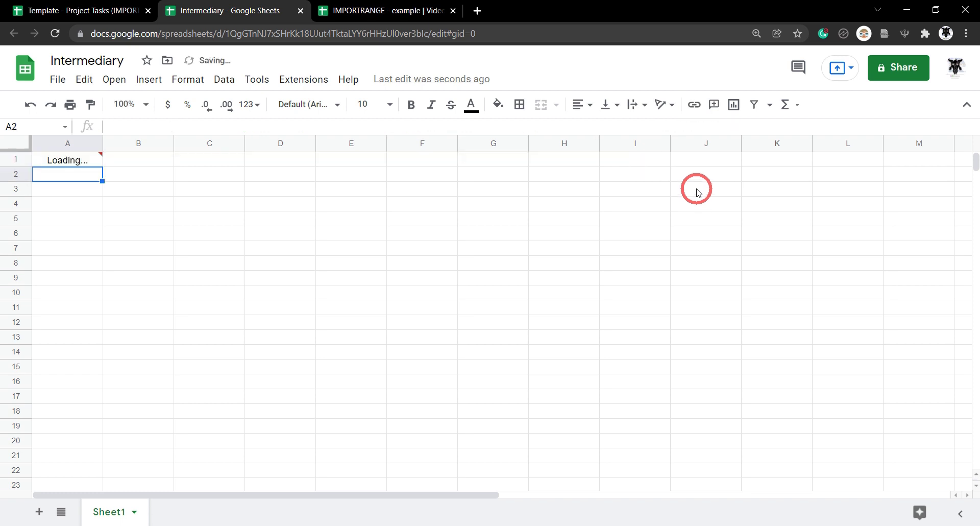
{"action": "mouse_move", "coordinate": [70, 160]}
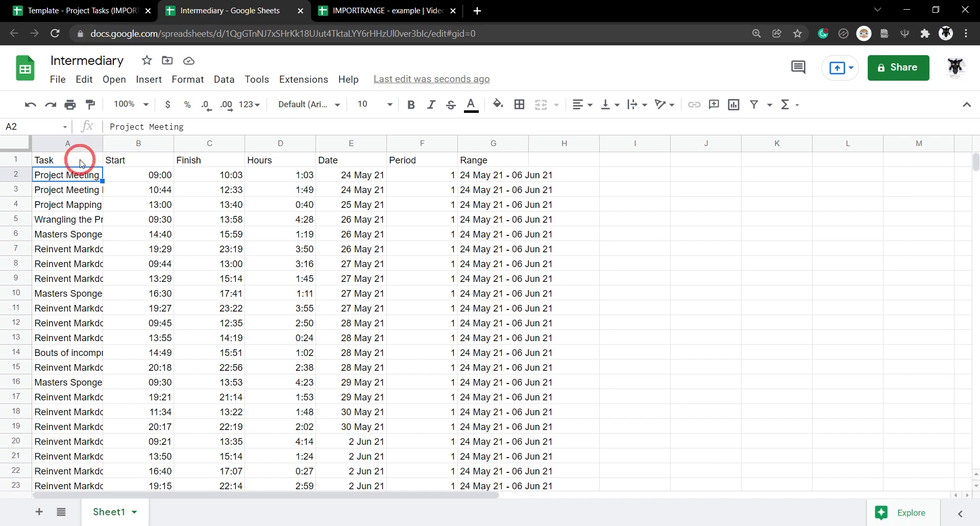
Rename Intermediary's Sheet1 tab to "Task List", keeping the imported task table.
{"action": "left_click_drag", "start_coordinate": [75, 159], "coordinate": [98, 172]}
{"action": "double_click", "coordinate": [123, 515]}
{"action": "type", "text": "Task"}
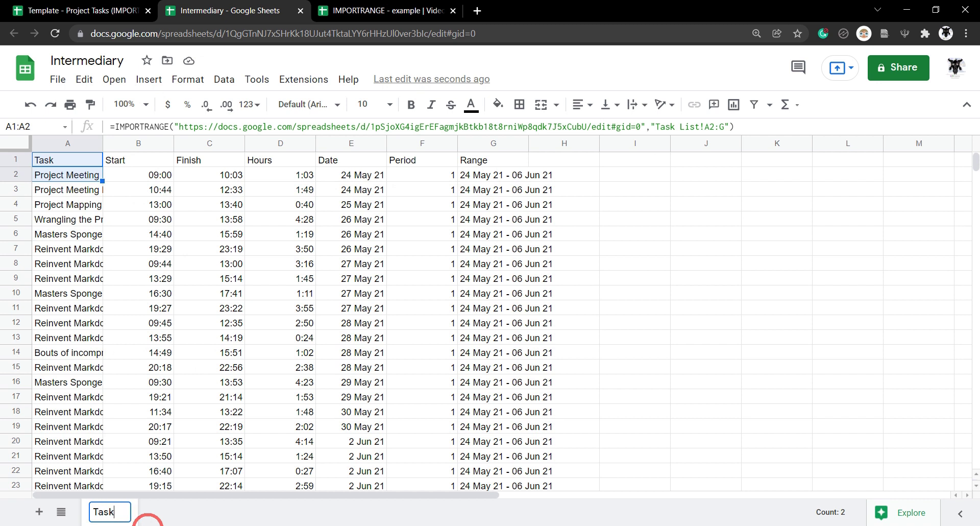
{"action": "key", "text": "Return"}
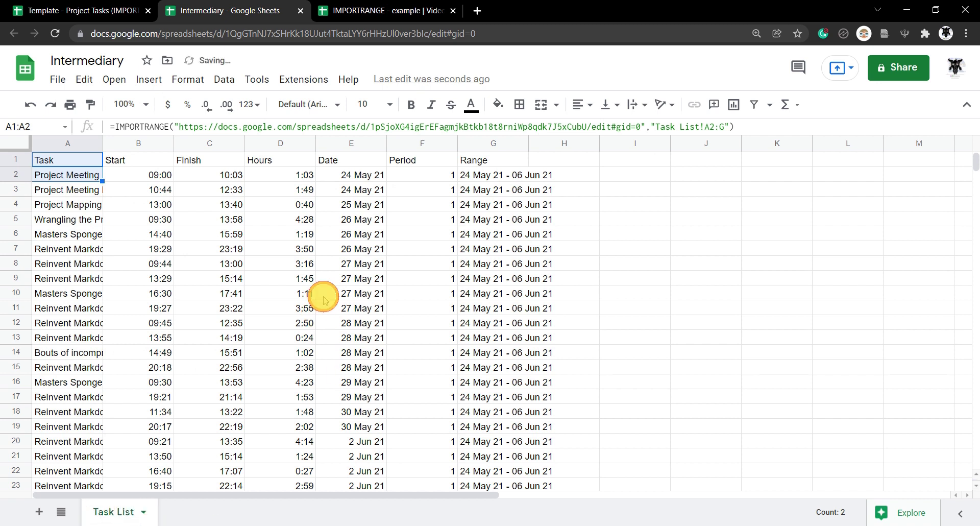
{"action": "left_click", "coordinate": [324, 298]}
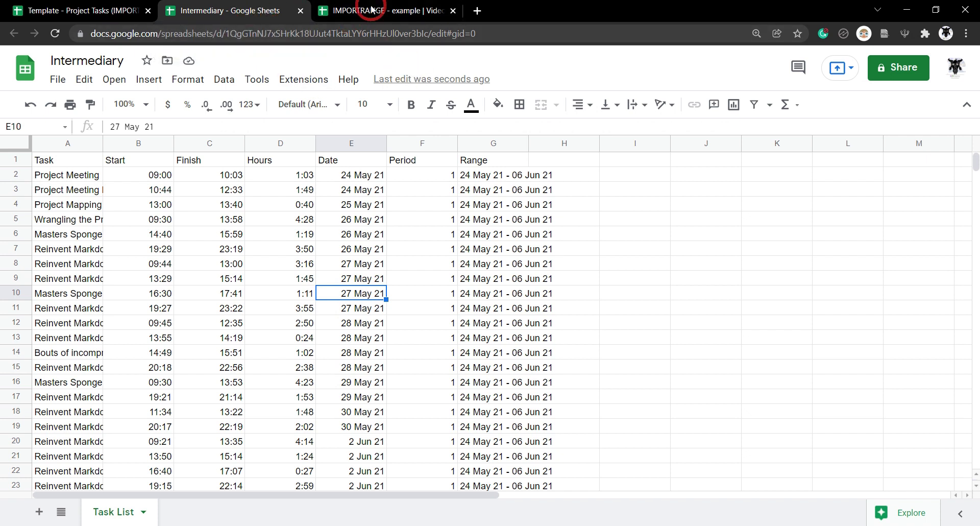
Create a blank spreadsheet titled "IMPORTRANGE - for for clever editors".
{"action": "left_click", "coordinate": [58, 80]}
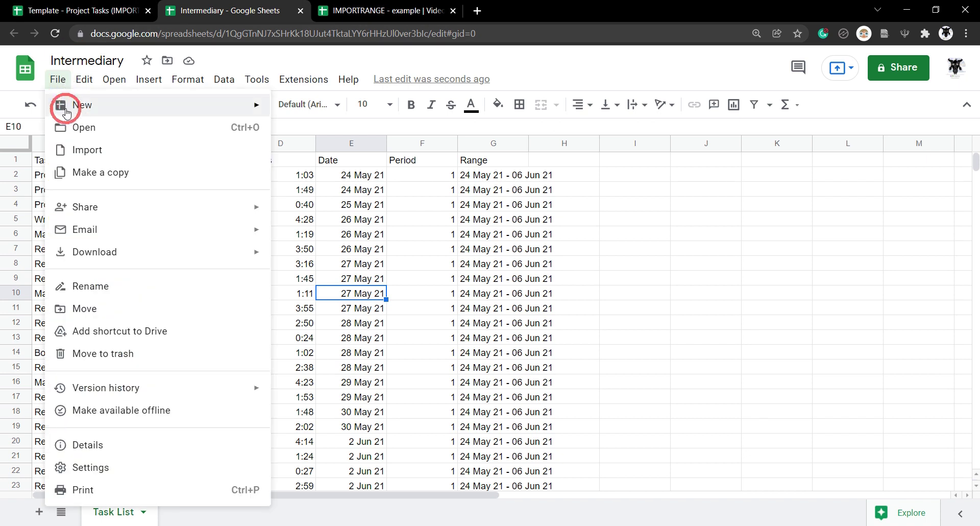
{"action": "mouse_move", "coordinate": [66, 111]}
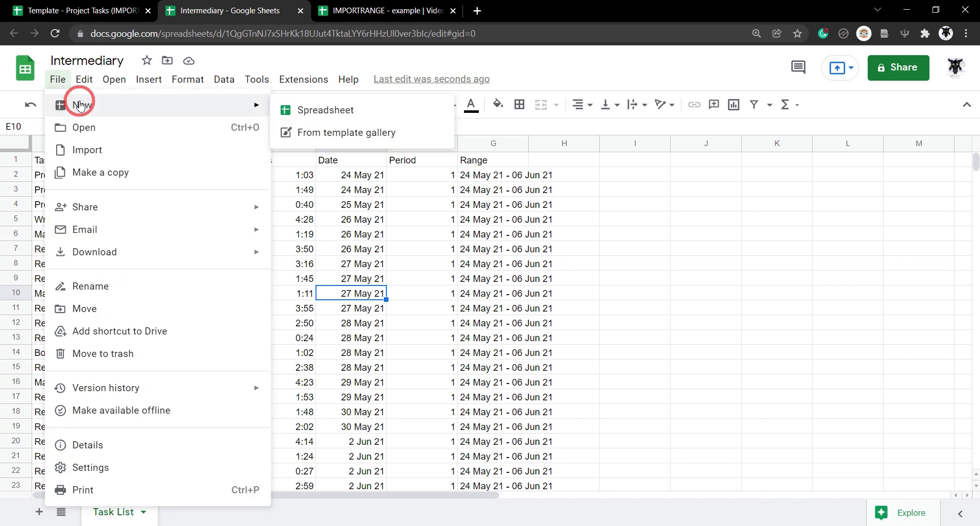
{"action": "left_click", "coordinate": [358, 113]}
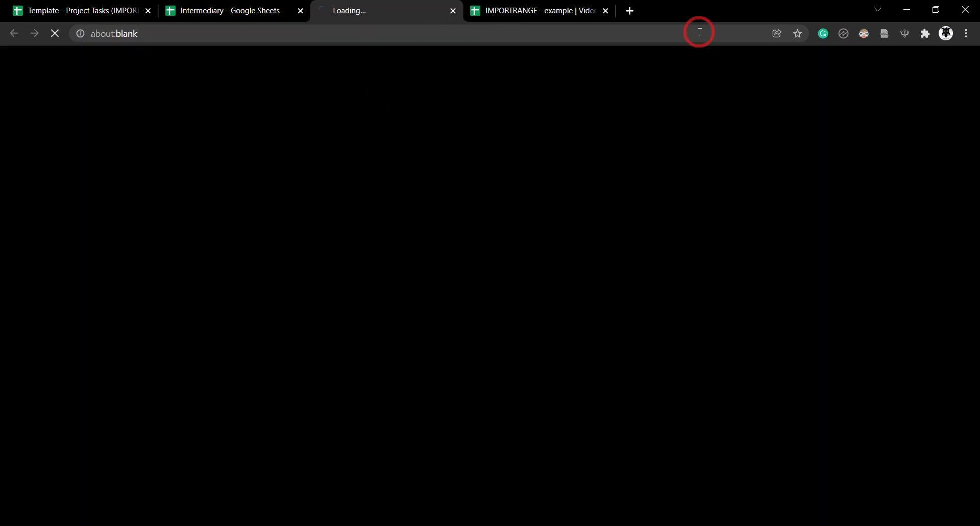
{"action": "left_click", "coordinate": [122, 60]}
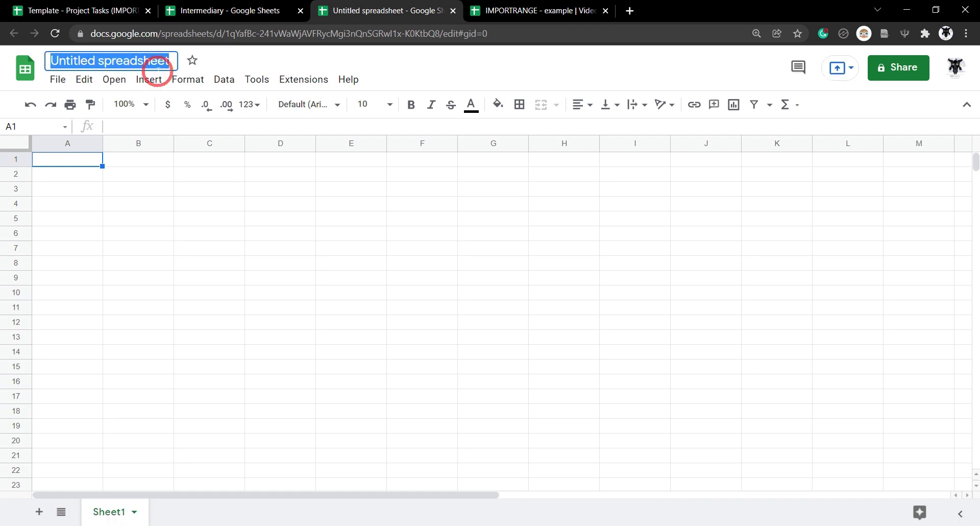
{"action": "type", "text": "IMPO"}
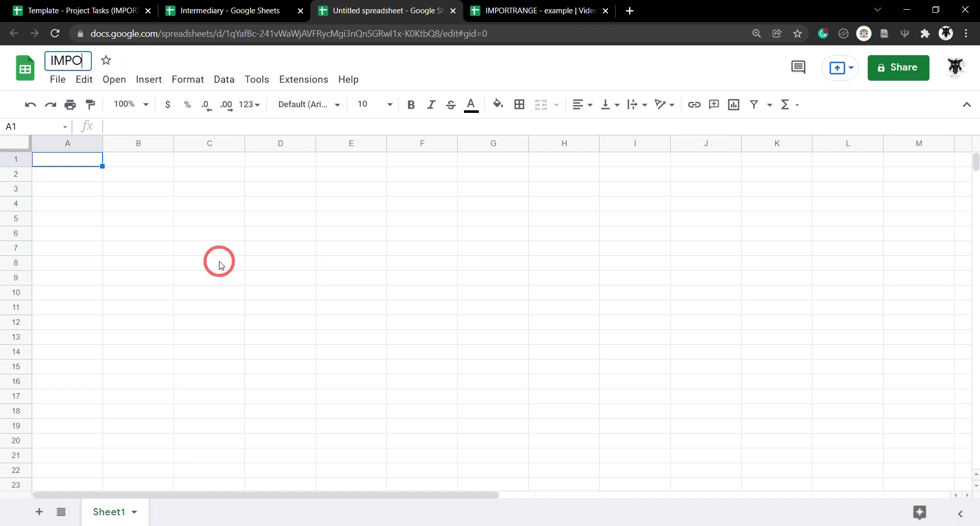
{"action": "type", "text": "RTRANGE -for for clever de"}
{"action": "key", "text": "BackSpace"}
{"action": "key", "text": "BackSpace"}
{"action": "type", "text": "editor"}
{"action": "key", "text": "Return"}
Select A1 in the new sheet, then glance at the Template and Intermediary spreadsheets.
{"action": "left_click", "coordinate": [71, 204]}
{"action": "left_click", "coordinate": [79, 160]}
{"action": "left_click", "coordinate": [61, 5]}
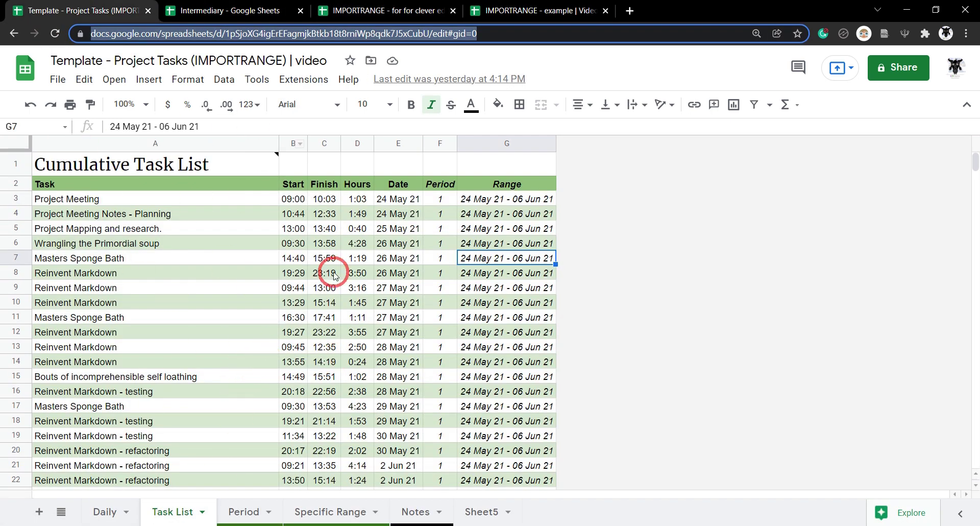
{"action": "left_click", "coordinate": [246, 9]}
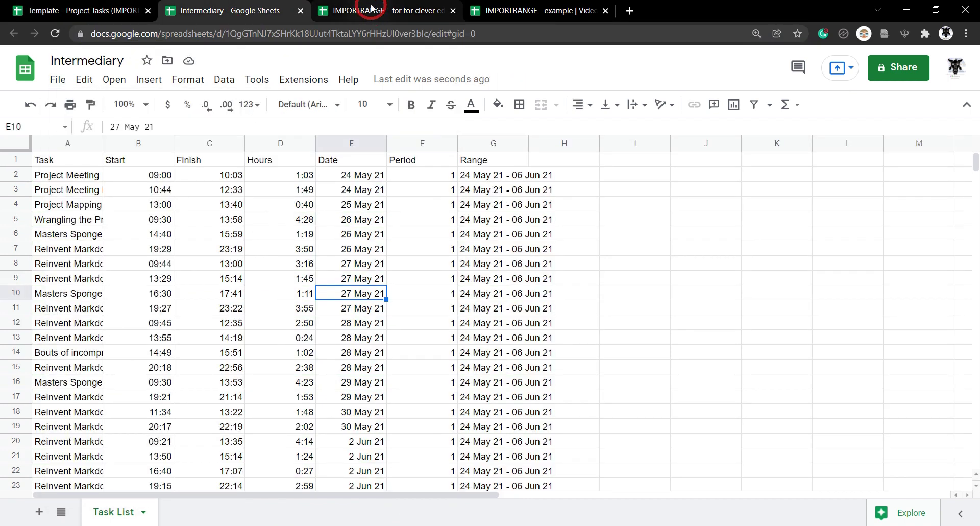
{"action": "left_click", "coordinate": [372, 10]}
Start an IMPORTRANGE formula in A1 with the Intermediary spreadsheet's copied URL.
{"action": "type", "text": "="}
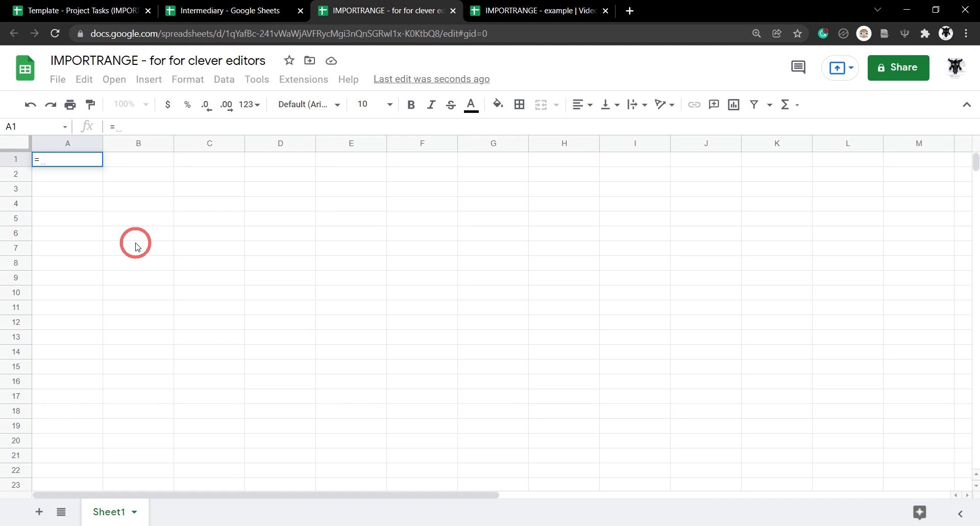
{"action": "type", "text": "IMPORTRANGE"}
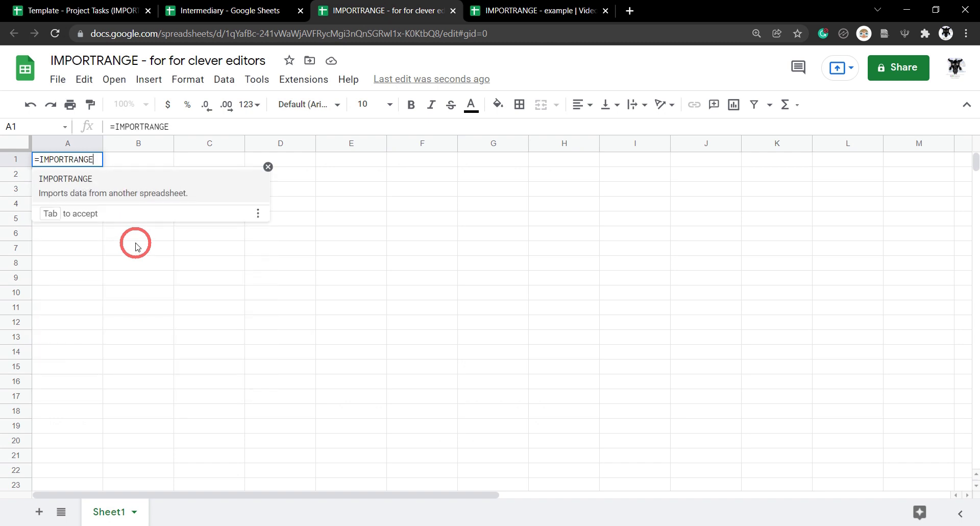
{"action": "type", "text": "("}
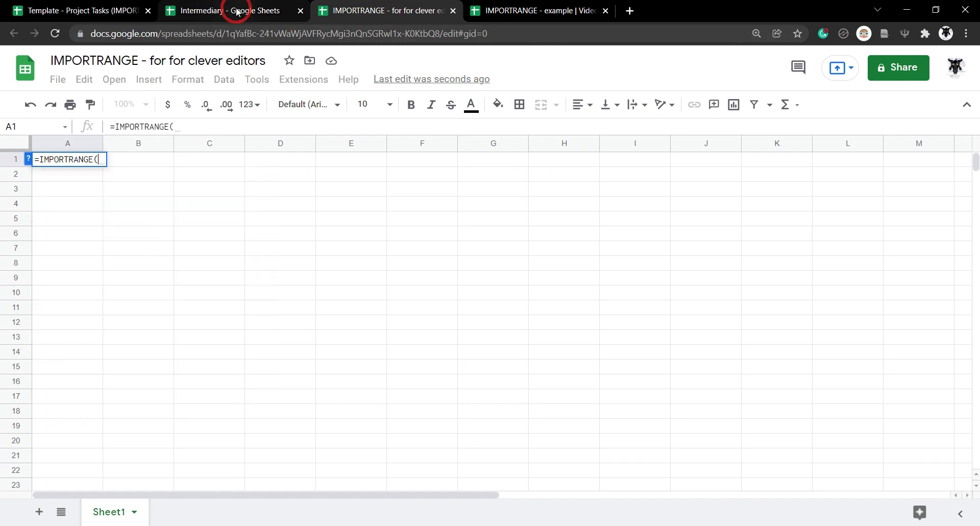
{"action": "left_click", "coordinate": [232, 10]}
{"action": "left_click", "coordinate": [503, 34]}
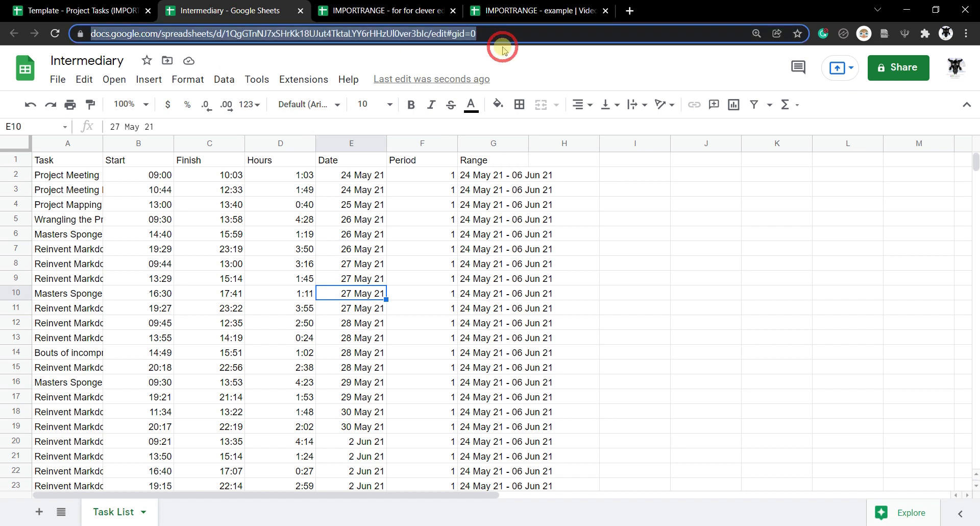
{"action": "left_click", "coordinate": [361, 10]}
{"action": "left_click", "coordinate": [227, 125]}
{"action": "type", "text": "\""}
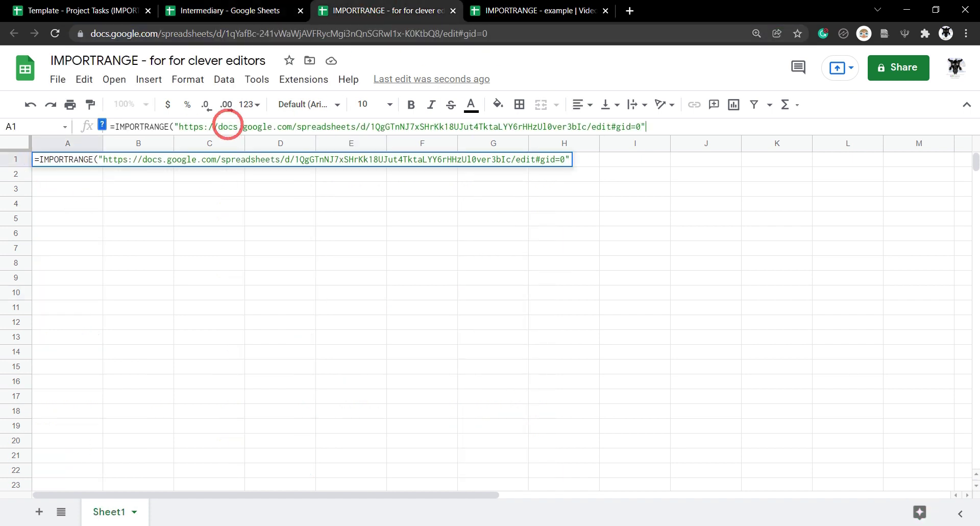
{"action": "type", "text": "\", \""}
Complete the formula with range "Task List!A1:G", enter it and allow access.
{"action": "left_click", "coordinate": [230, 10]}
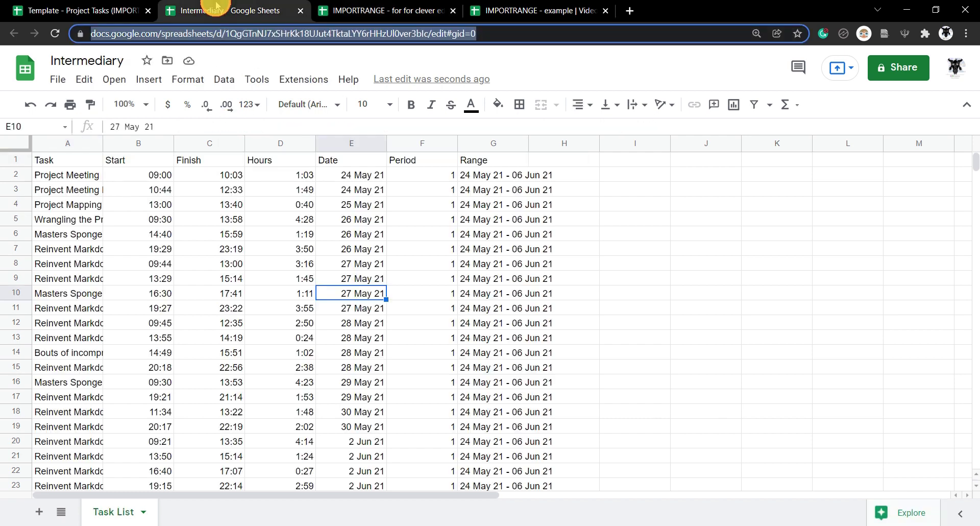
{"action": "left_click", "coordinate": [403, 11]}
{"action": "left_click", "coordinate": [230, 10]}
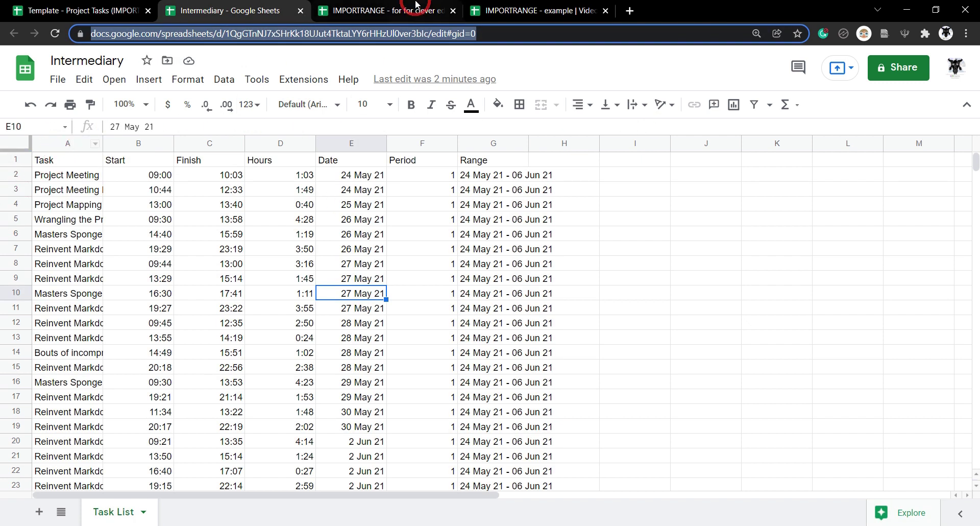
{"action": "left_click", "coordinate": [403, 11]}
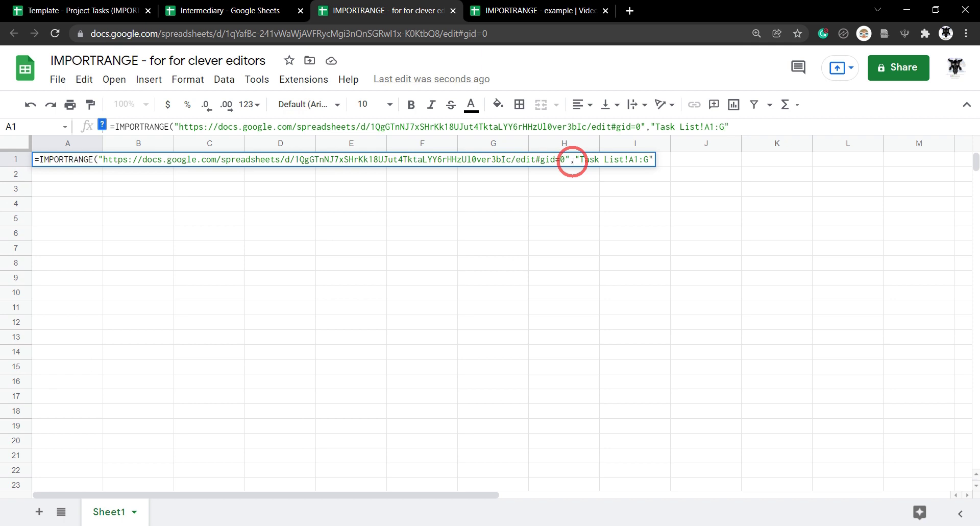
{"action": "type", "text": ")"}
{"action": "key", "text": "Return"}
{"action": "left_click", "coordinate": [117, 177]}
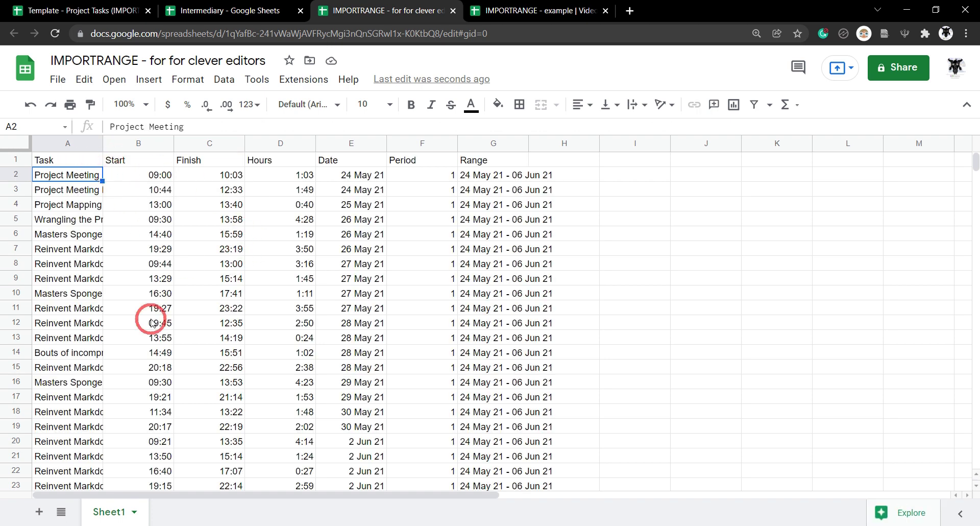
Compare the imported rows against the Template and Intermediary task lists.
{"action": "left_click", "coordinate": [74, 10]}
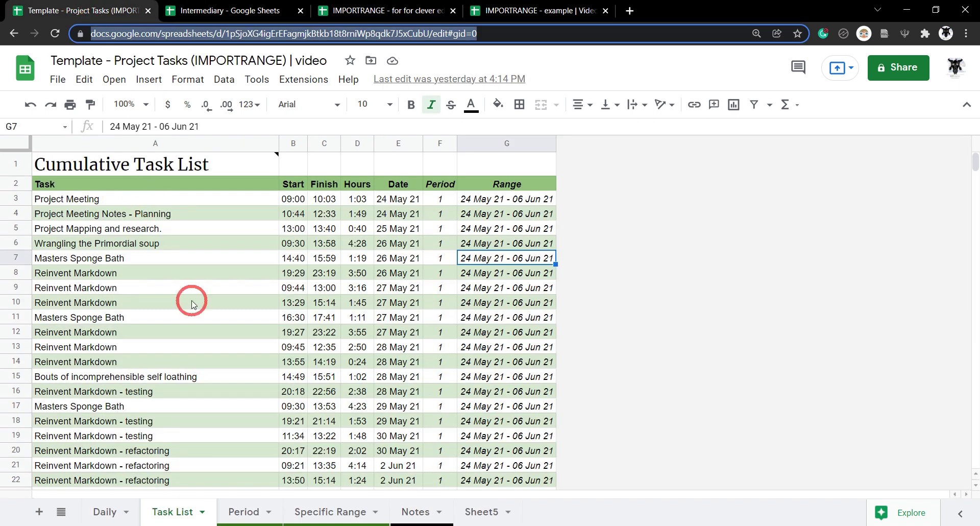
{"action": "left_click", "coordinate": [229, 10]}
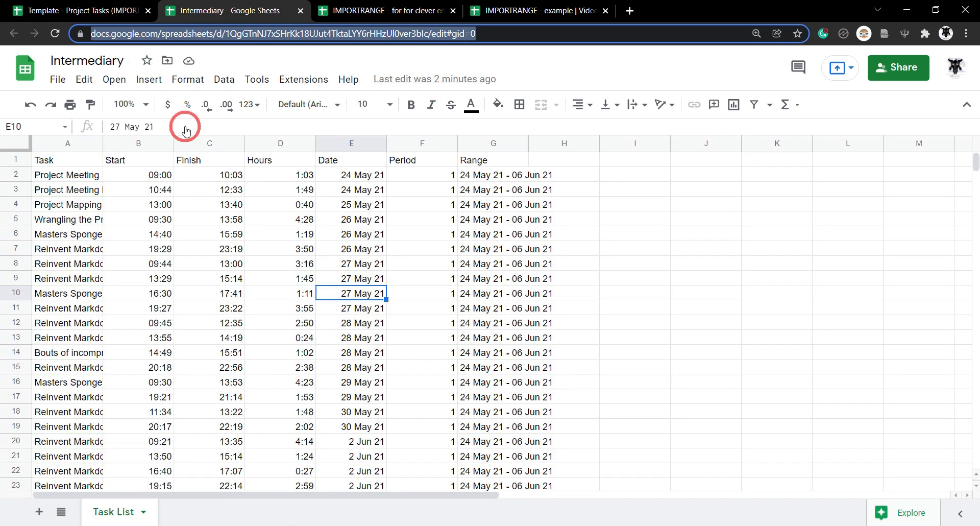
{"action": "left_click", "coordinate": [386, 6]}
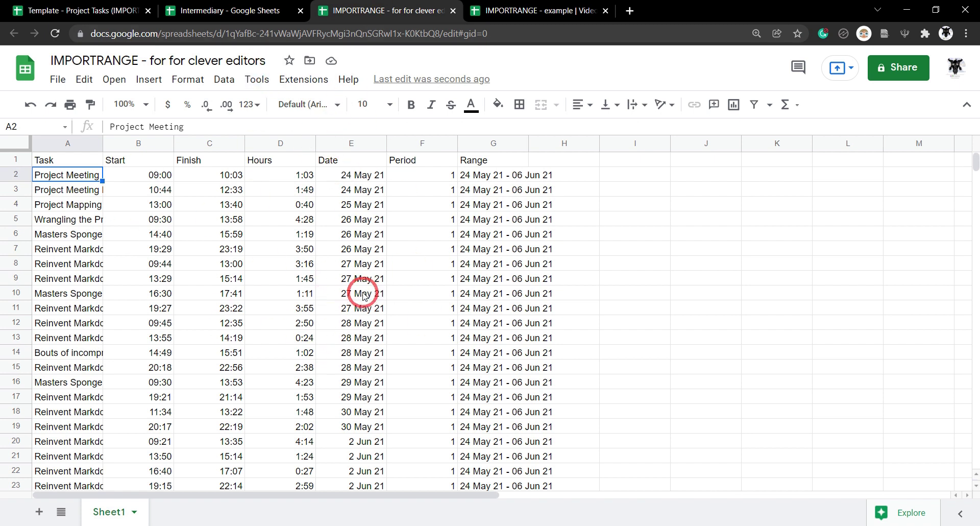
{"action": "left_click", "coordinate": [652, 304]}
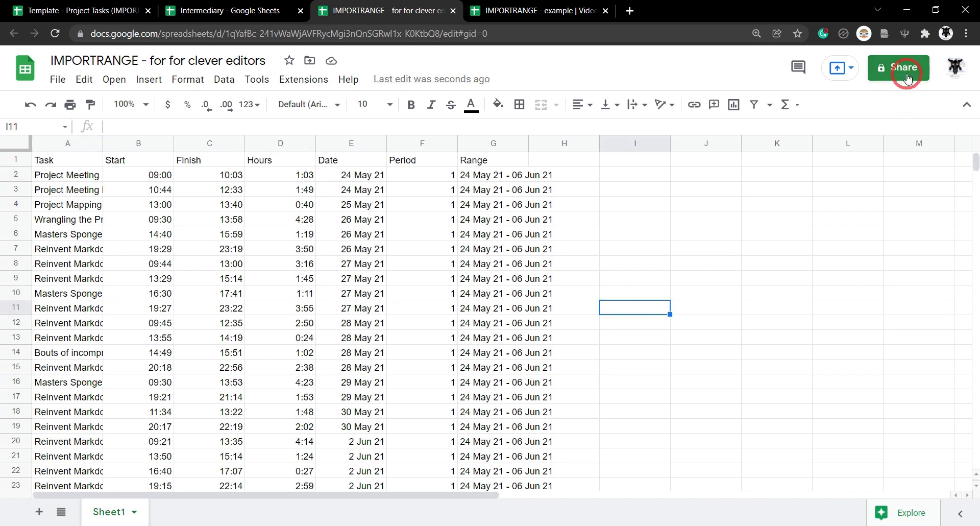
Share the IMPORTRANGE spreadsheet with the second account as Editor, without notification.
{"action": "left_click", "coordinate": [902, 69]}
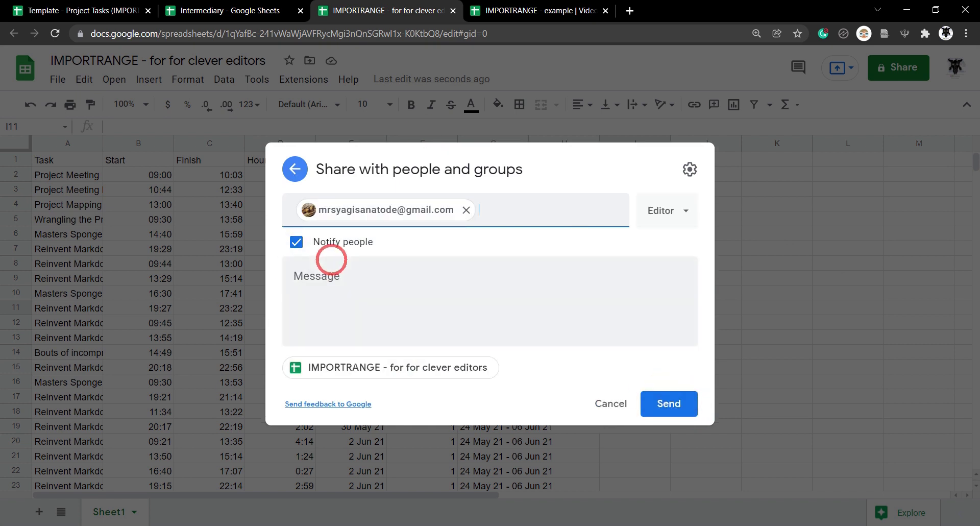
{"action": "left_click", "coordinate": [331, 254]}
{"action": "left_click", "coordinate": [664, 355]}
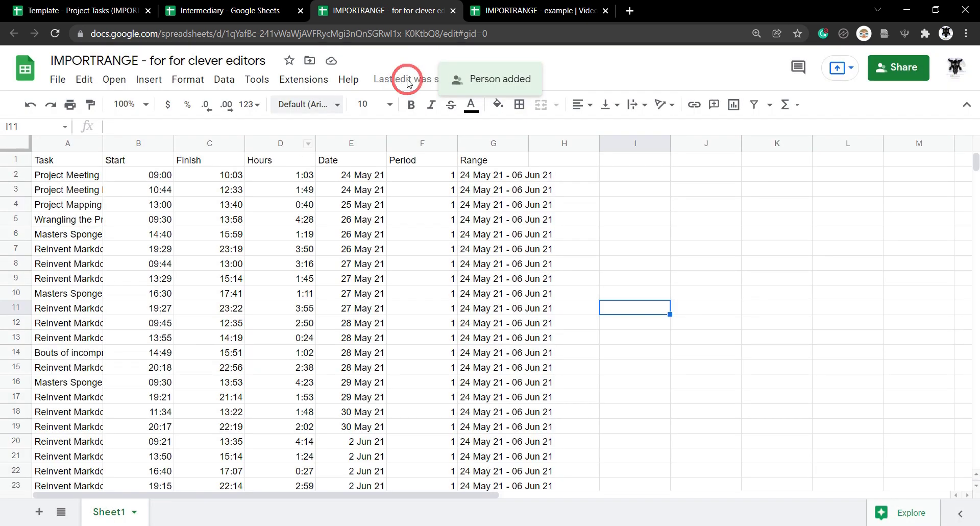
Open the shared spreadsheet's URL in a new tab of the editor's browser window.
{"action": "left_click", "coordinate": [526, 32]}
{"action": "key", "text": "ctrl+c"}
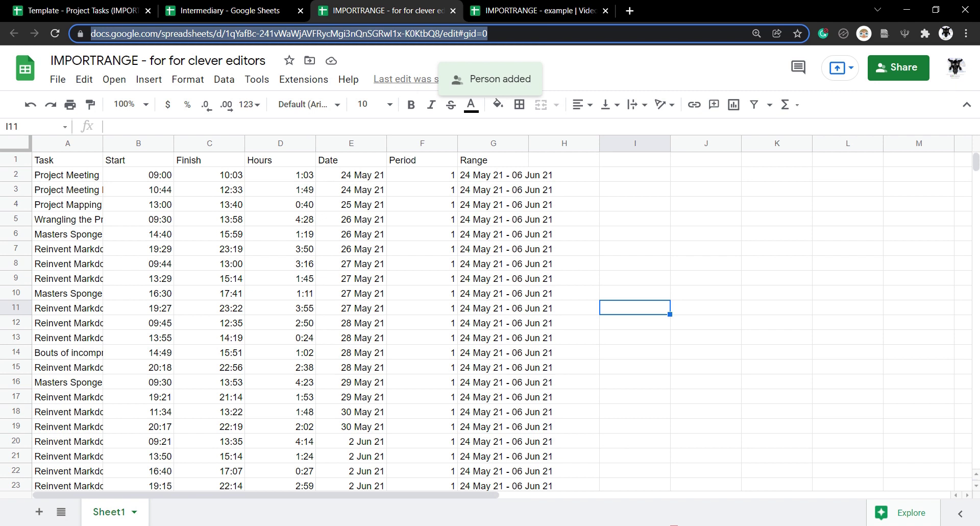
{"action": "left_click", "coordinate": [677, 474]}
{"action": "left_click", "coordinate": [176, 16]}
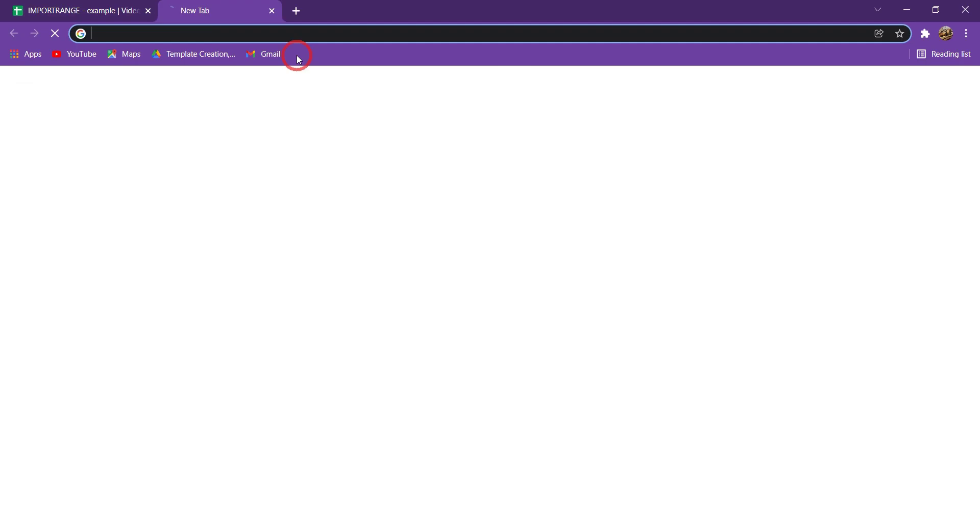
{"action": "key", "text": "ctrl+v"}
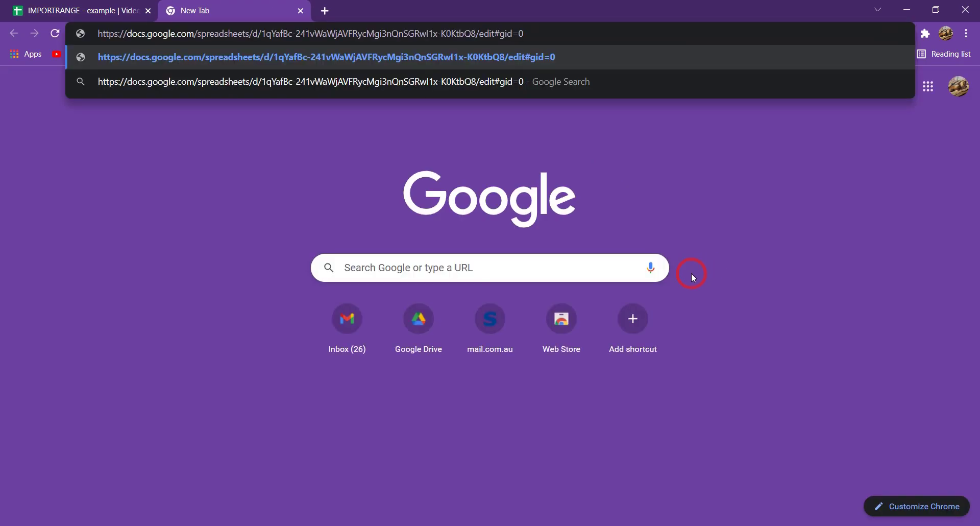
{"action": "key", "text": "Return"}
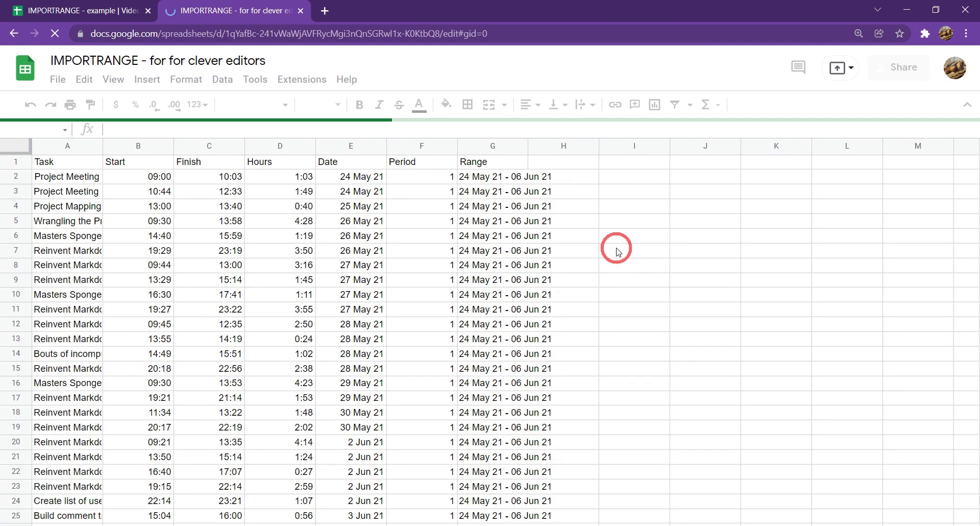
Copy A1's IMPORTRANGE into I1 with the range changed to "Sheet1!A1:G", yielding #REF!
{"action": "left_click", "coordinate": [710, 210]}
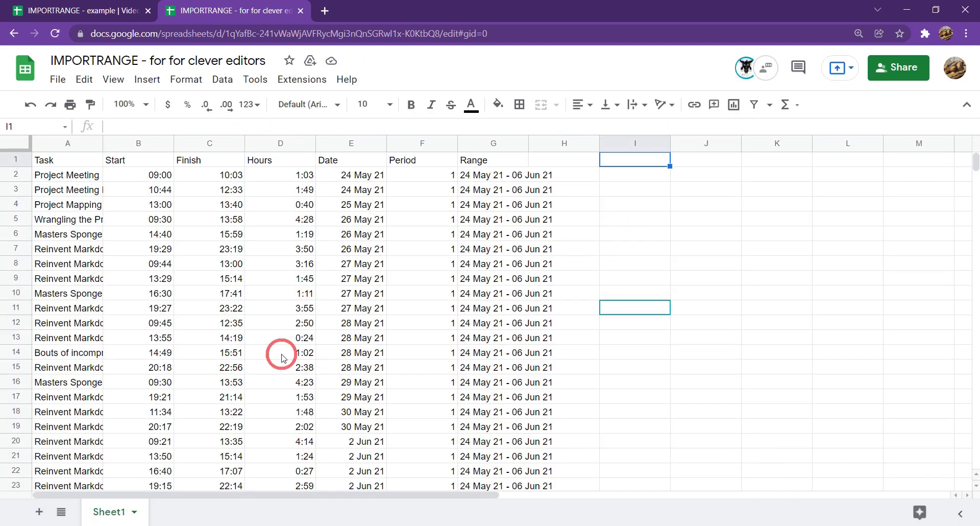
{"action": "left_click", "coordinate": [65, 156]}
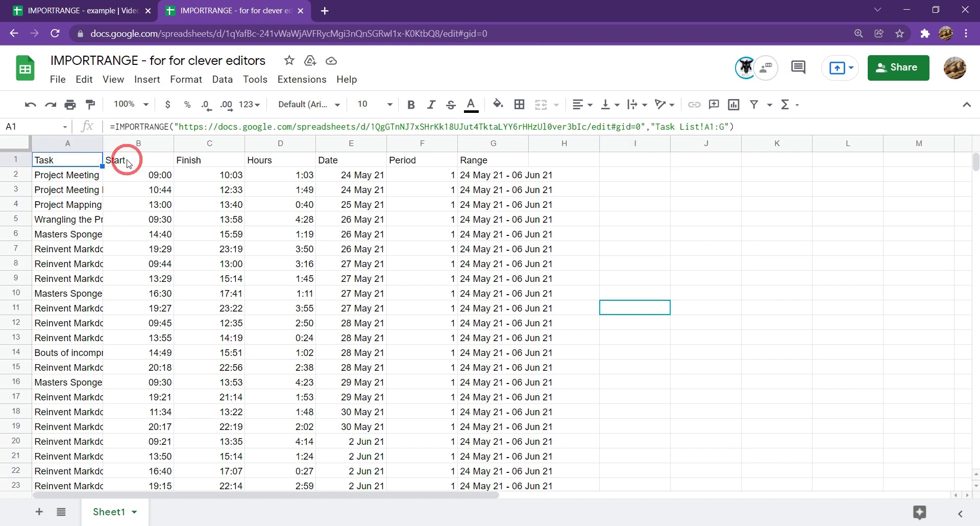
{"action": "left_click", "coordinate": [748, 125]}
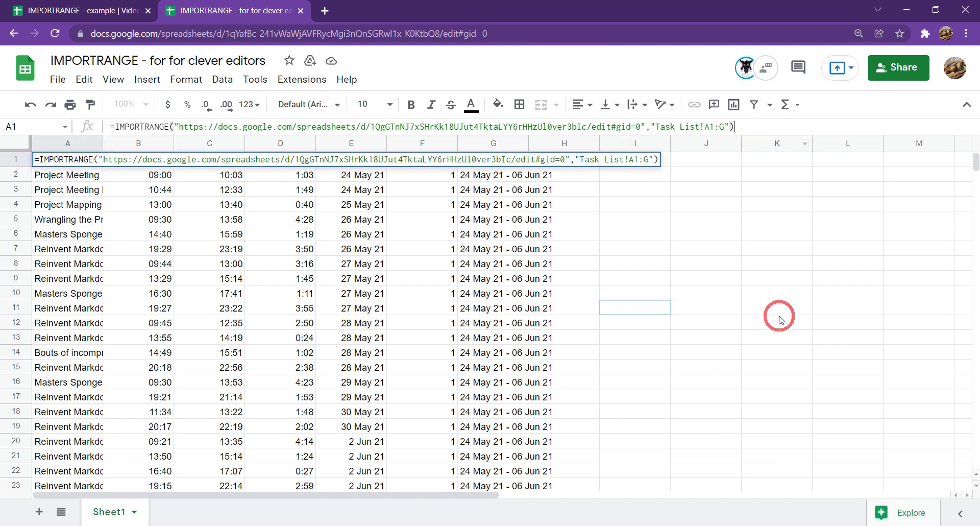
{"action": "key", "text": "ctrl+a"}
{"action": "key", "text": "ctrl+c"}
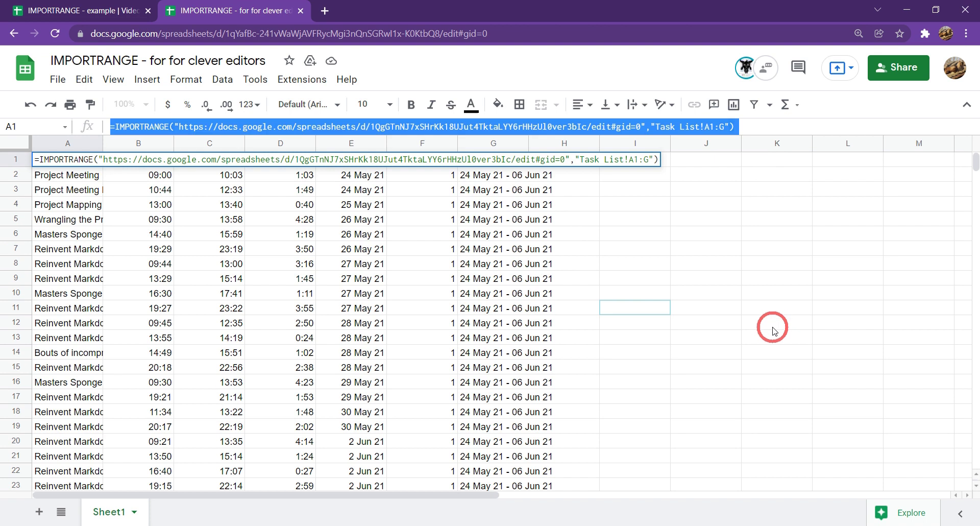
{"action": "left_click", "coordinate": [689, 289]}
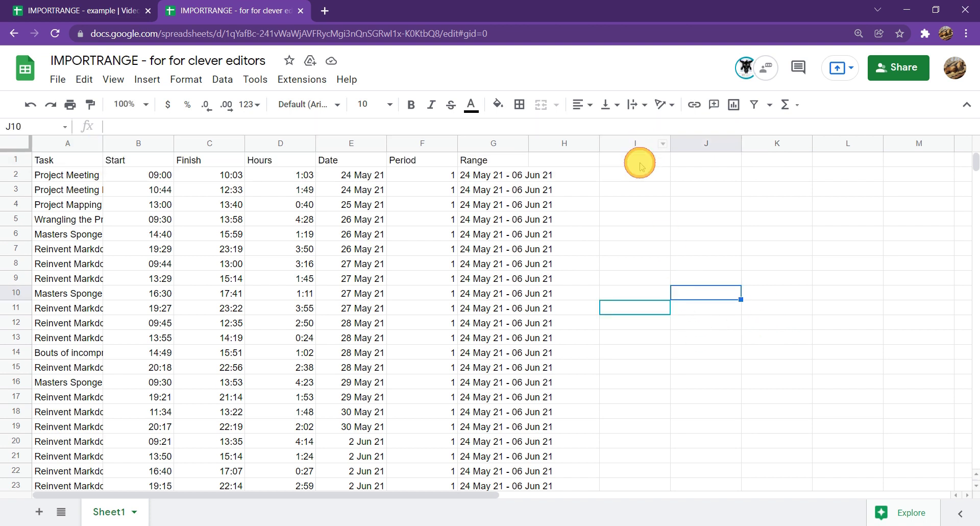
{"action": "left_click", "coordinate": [639, 165]}
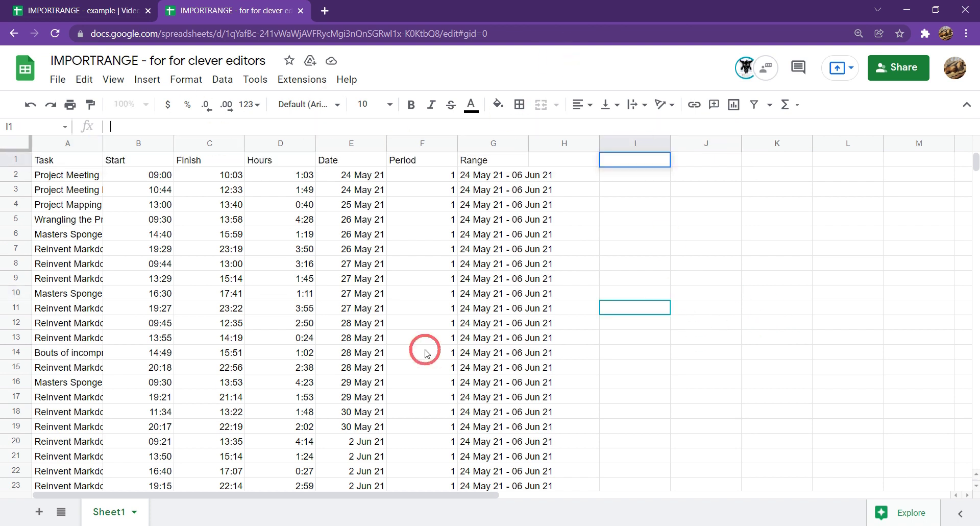
{"action": "key", "text": "ctrl+v"}
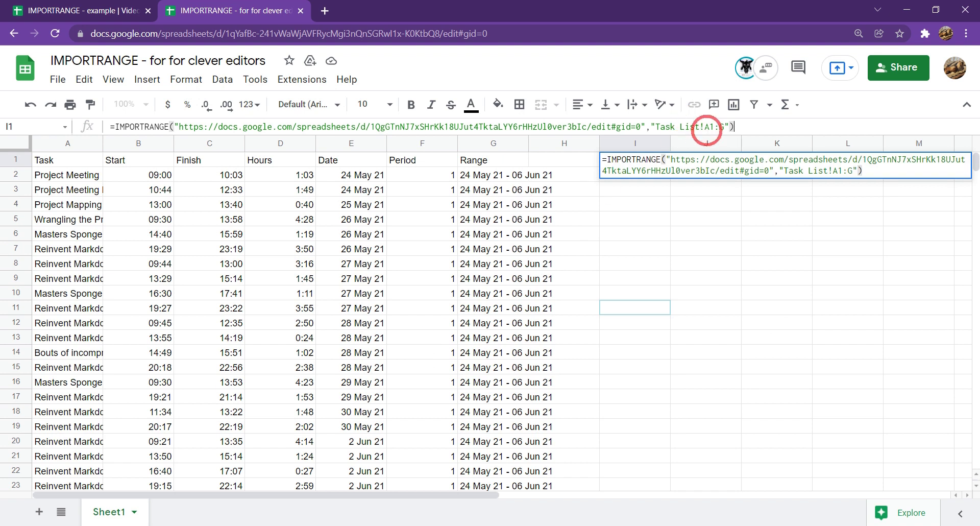
{"action": "left_click_drag", "start_coordinate": [698, 127], "coordinate": [655, 126]}
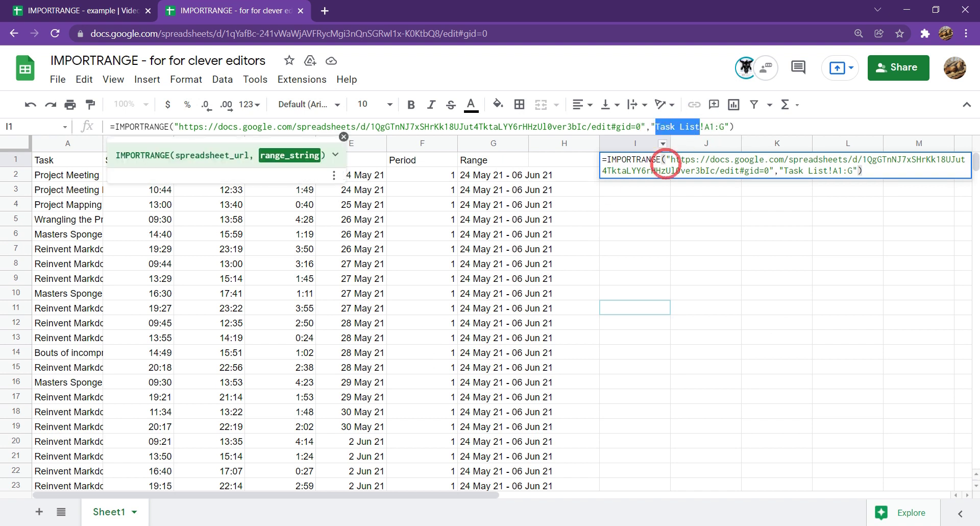
{"action": "type", "text": "Sheet1"}
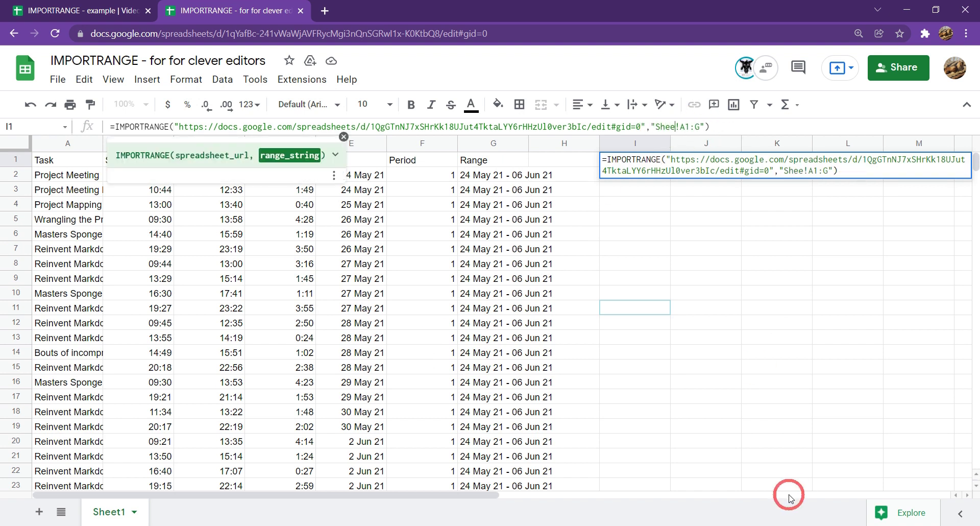
{"action": "key", "text": "Return"}
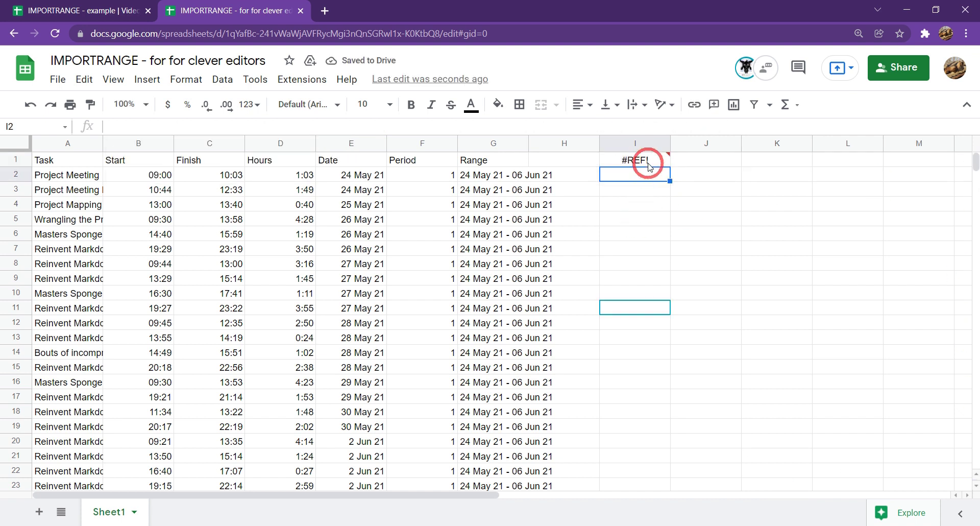
Check Intermediary's sheets and show I1's "Cannot find range or sheet for imported range" error.
{"action": "left_click", "coordinate": [649, 161]}
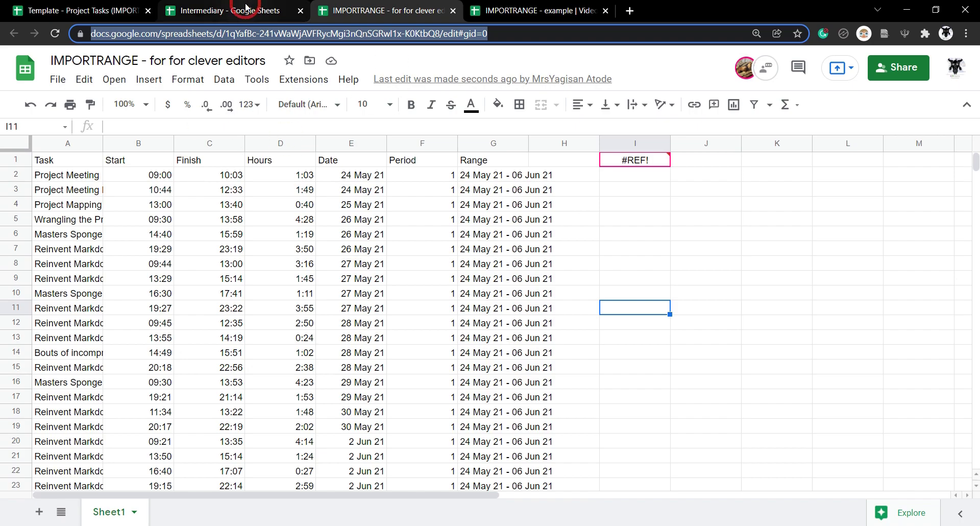
{"action": "left_click", "coordinate": [232, 11]}
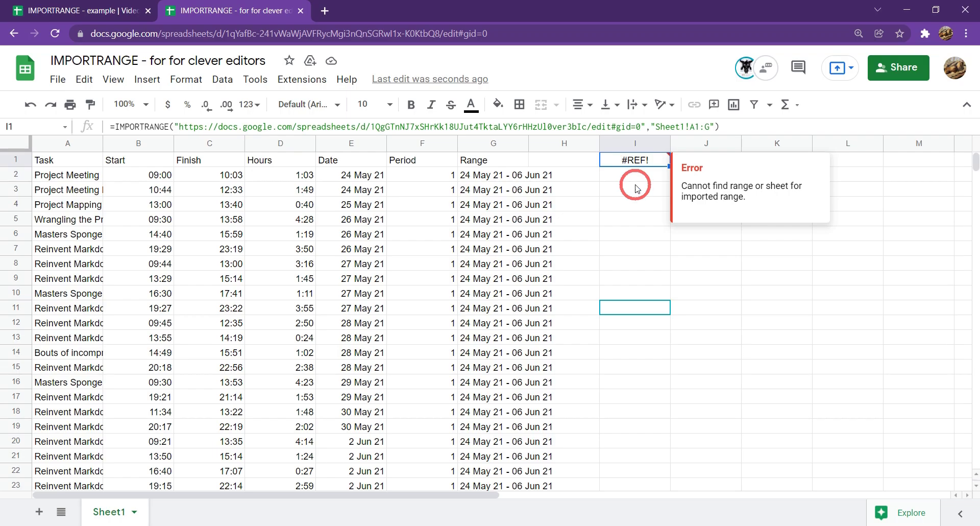
{"action": "left_click", "coordinate": [646, 162]}
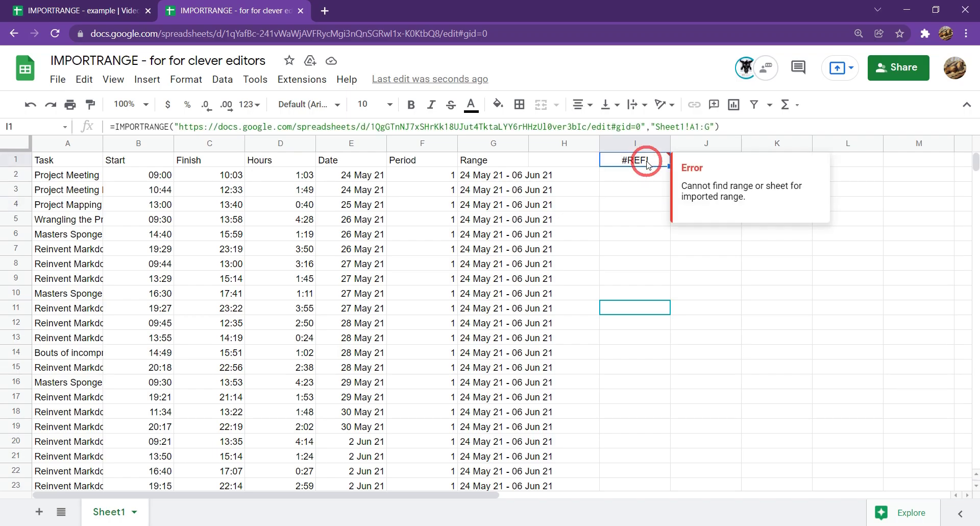